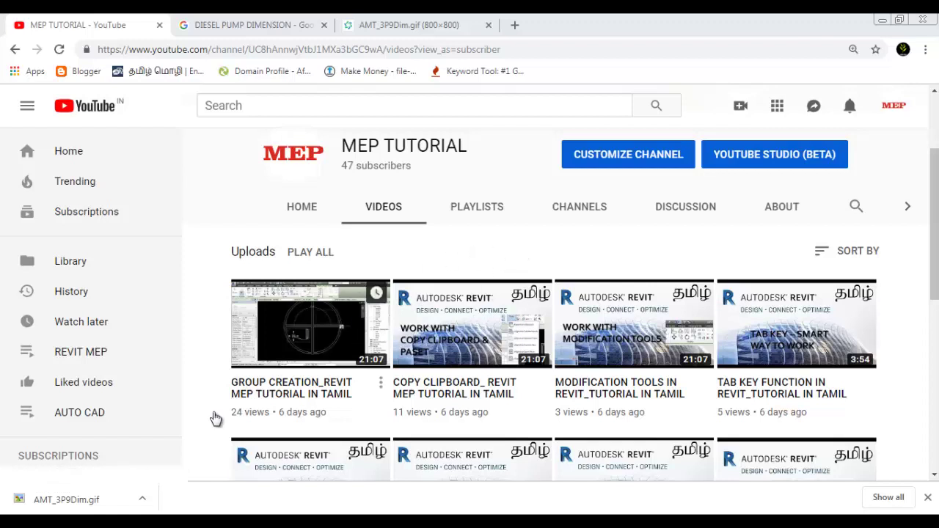
- Switch from the Chrome YouTube page to Revit's MY PROJECT Level 1 plan
key("alt+Tab")
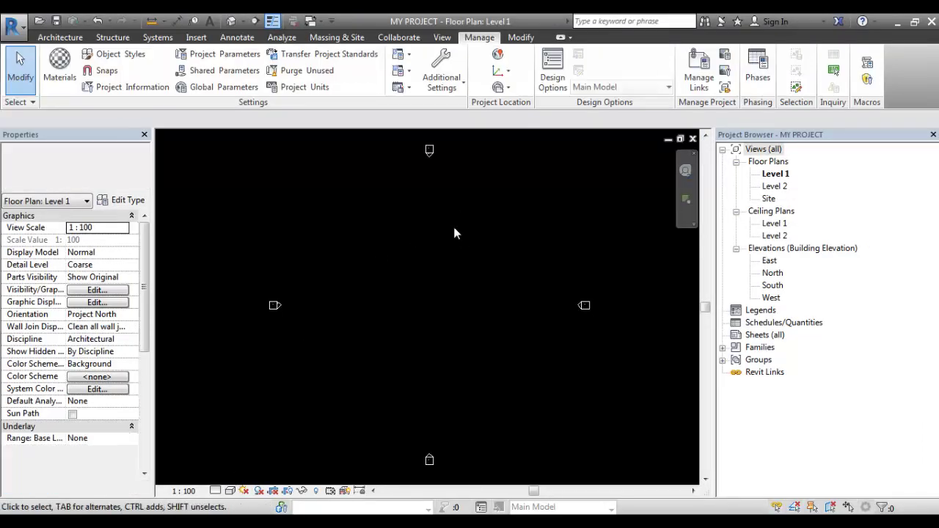
scroll(362, 305, "down", 2)
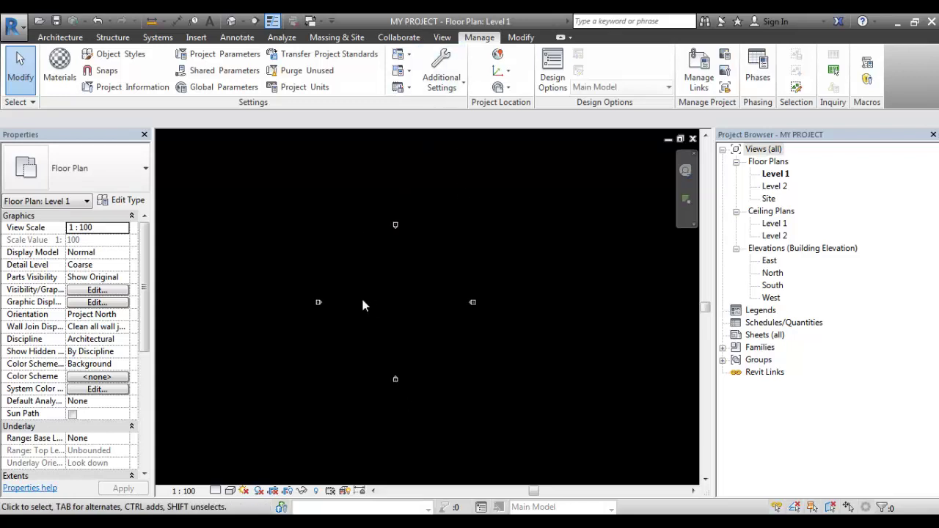
middle_click_drag(361, 305, 374, 272)
scroll(372, 272, "up", 2)
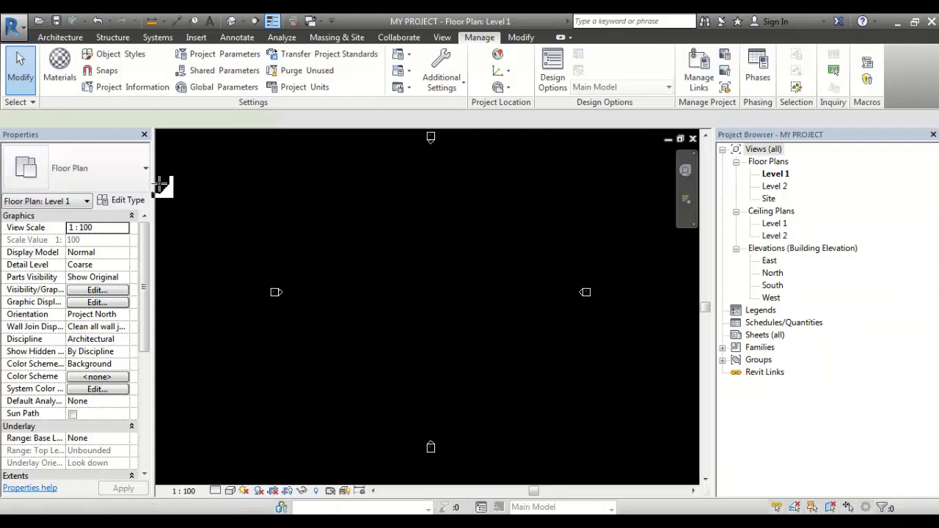
key("p")
key("i")
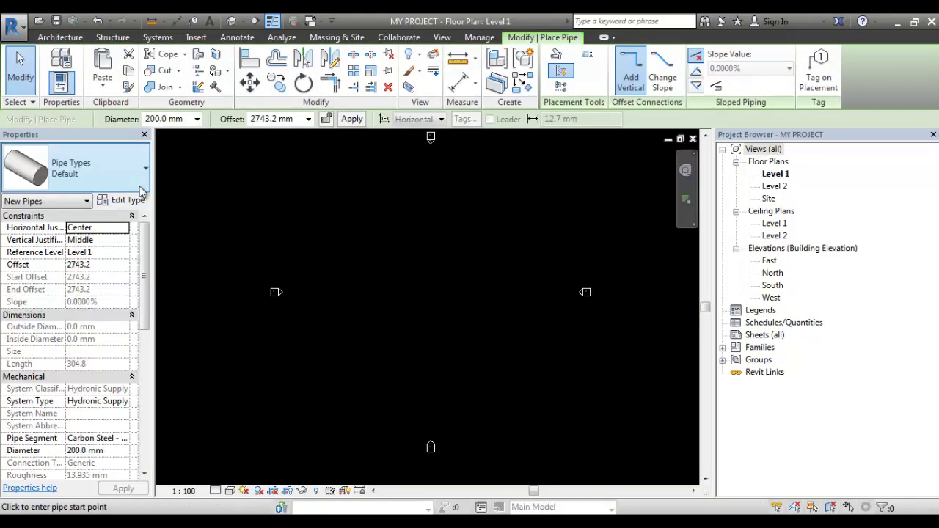
left_click(141, 192)
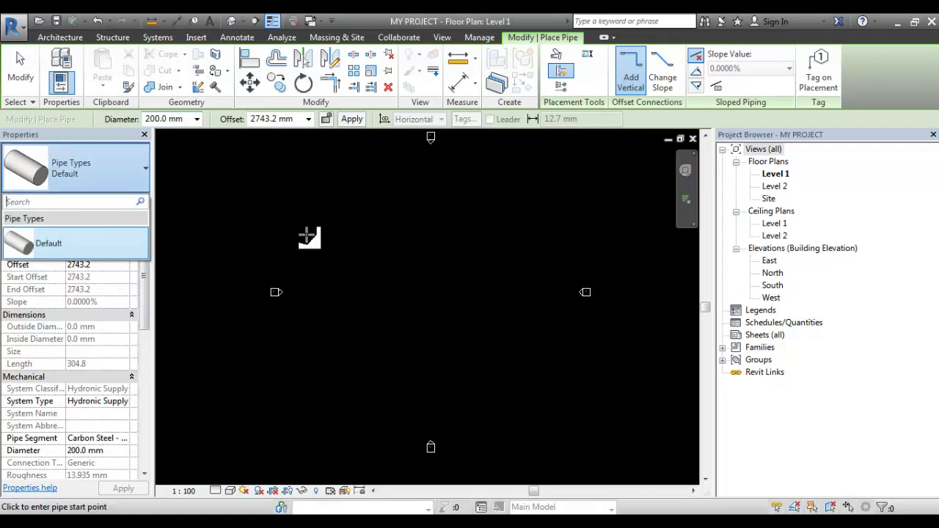
key("Escape")
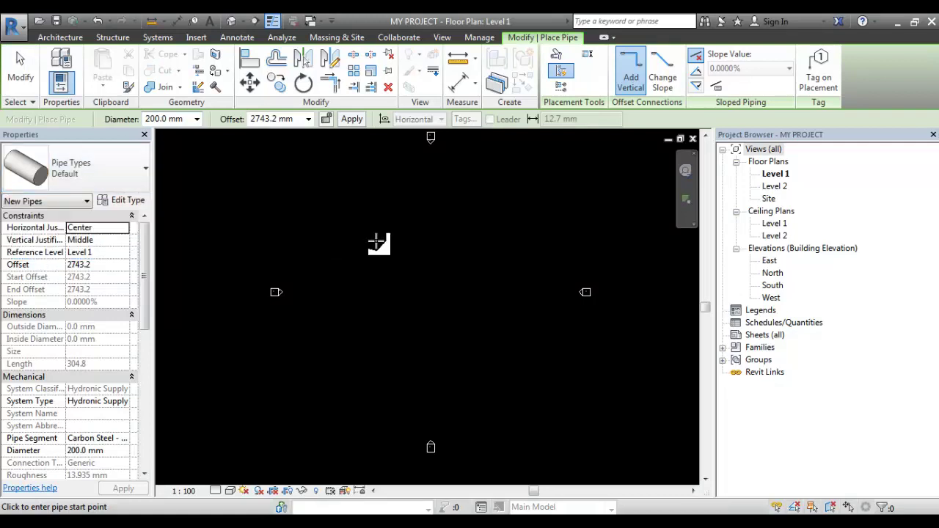
key("Escape")
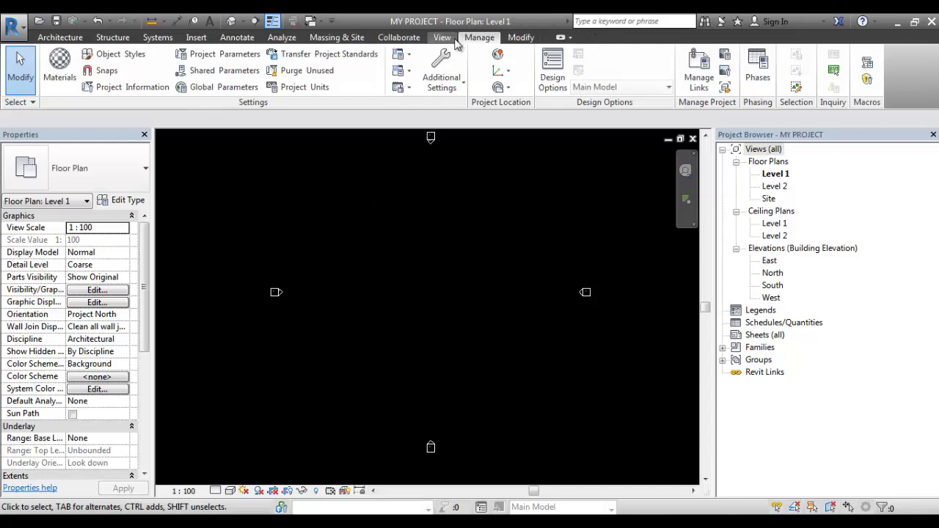
- Open Transfer Project Standards from SAMPLE FILE FOR PRACTICE and close it without copying anything
left_click(332, 58)
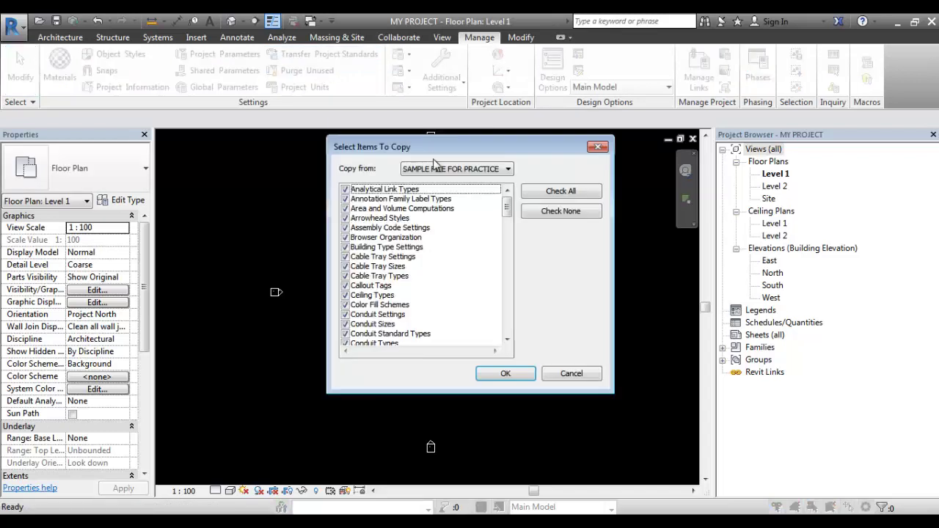
left_click(596, 148)
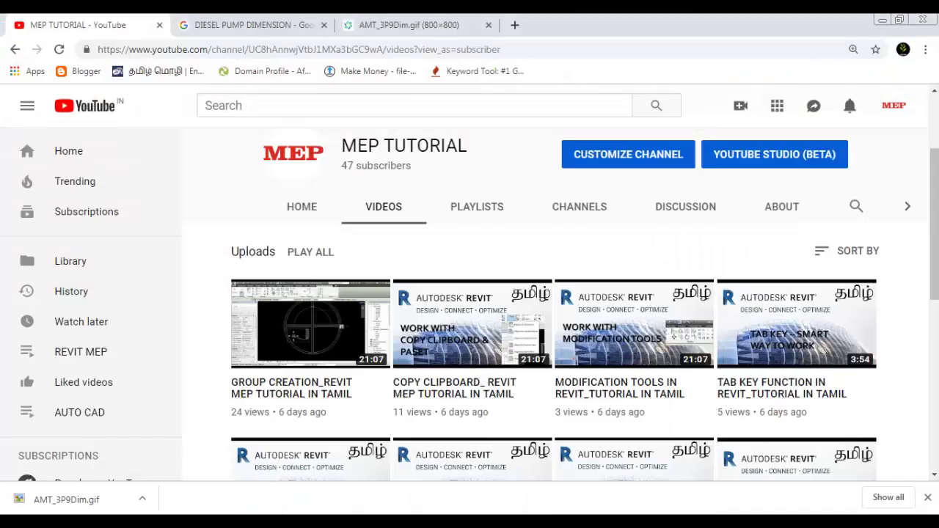
- Switch back to Revit with the SAMPLE FILE FOR PRACTICE Level 1 plan showing
key("alt+Tab")
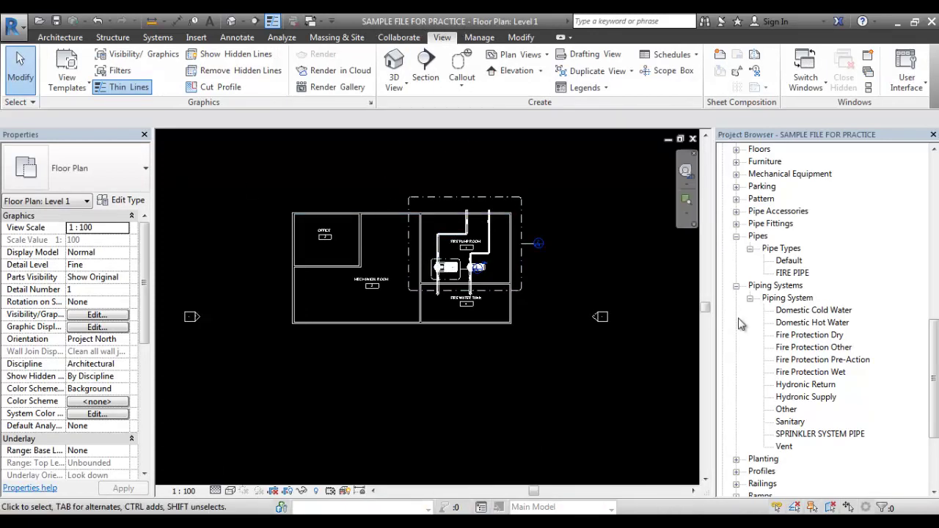
- Inspect the SPRINKLER SYSTEM PIPE system and the fire pump room pipe's FIRE PIPE type
left_click(835, 436)
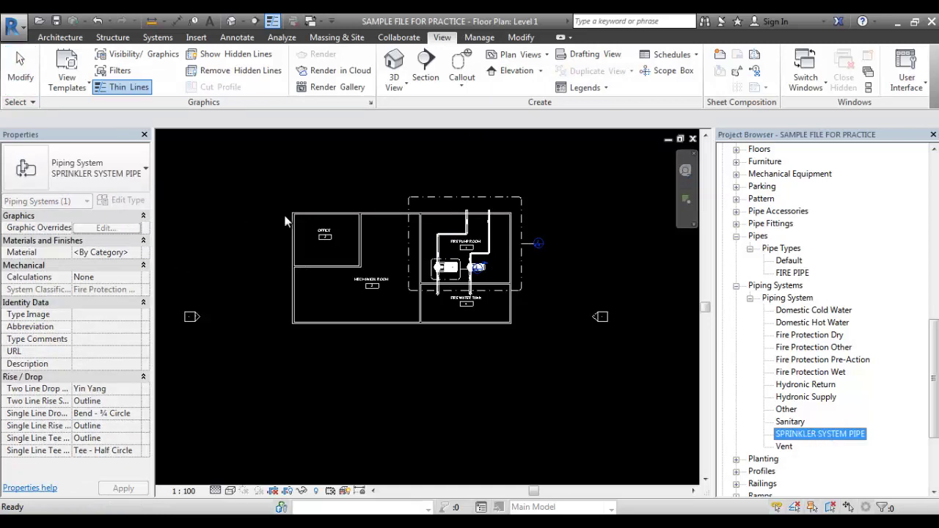
left_click(432, 232)
scroll(433, 232, "up", 3)
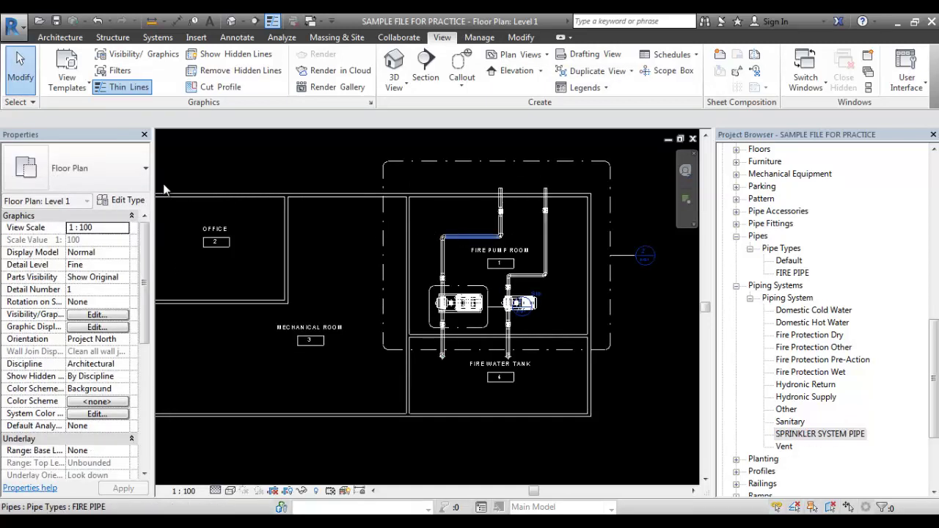
left_click(125, 183)
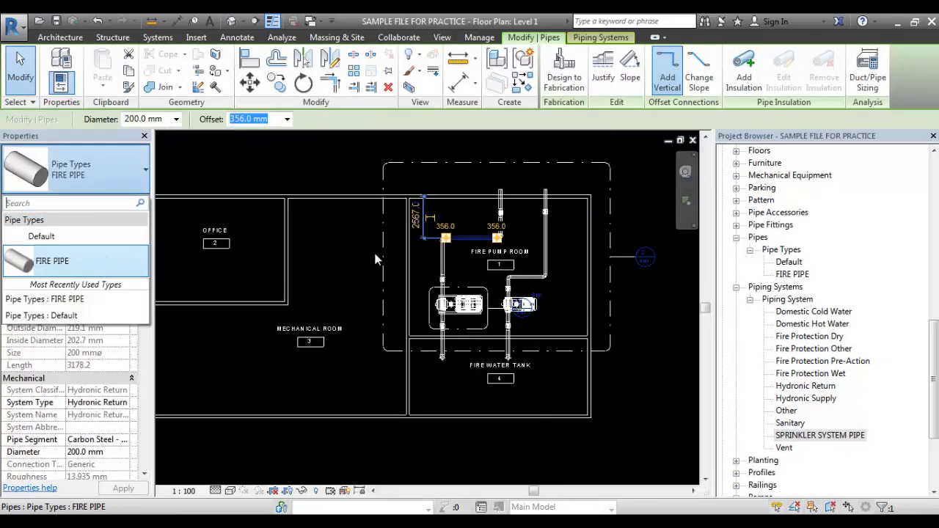
left_click(343, 258)
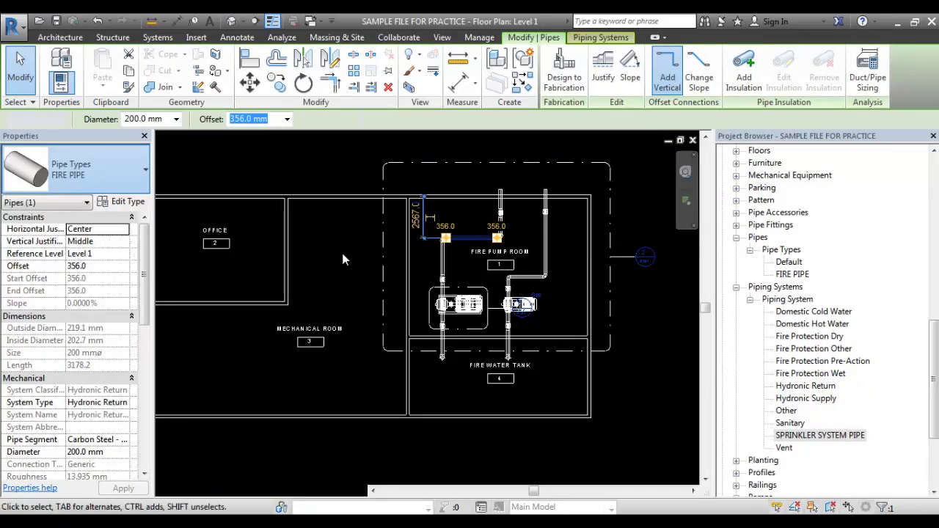
left_click(366, 248)
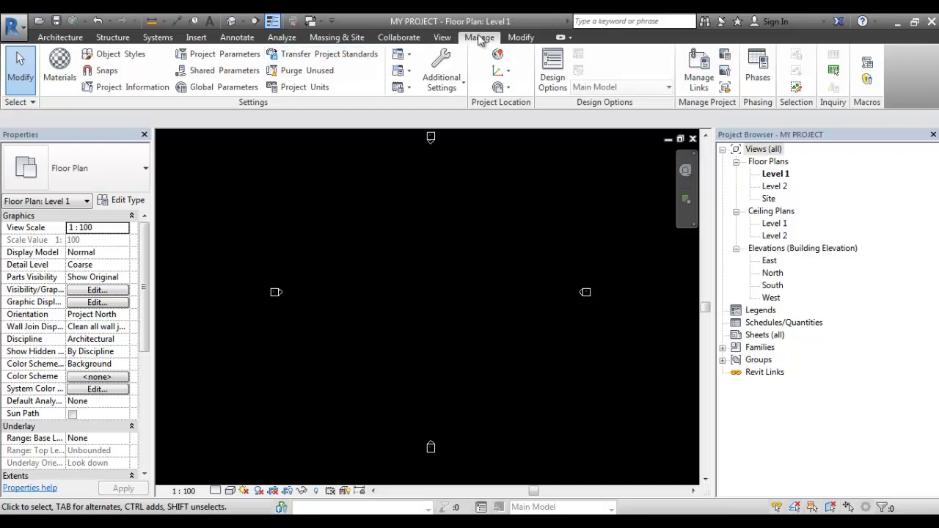
- Reopen Transfer Project Standards from SAMPLE FILE FOR PRACTICE, scroll the list, and uncheck all items
left_click(297, 55)
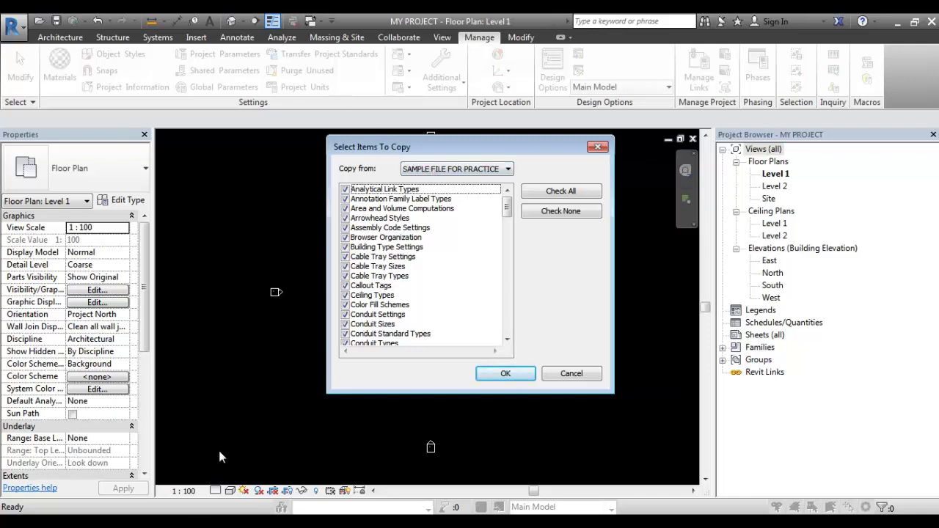
left_click(464, 170)
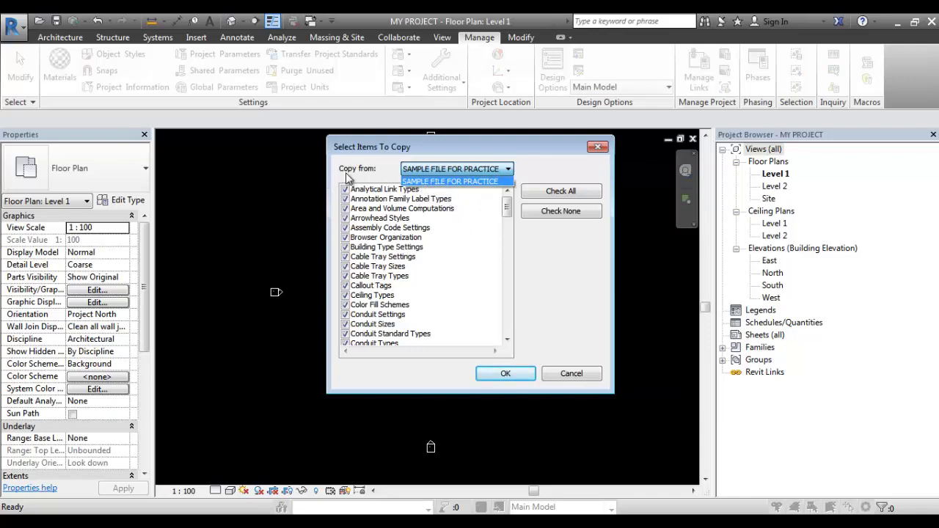
left_click(488, 181)
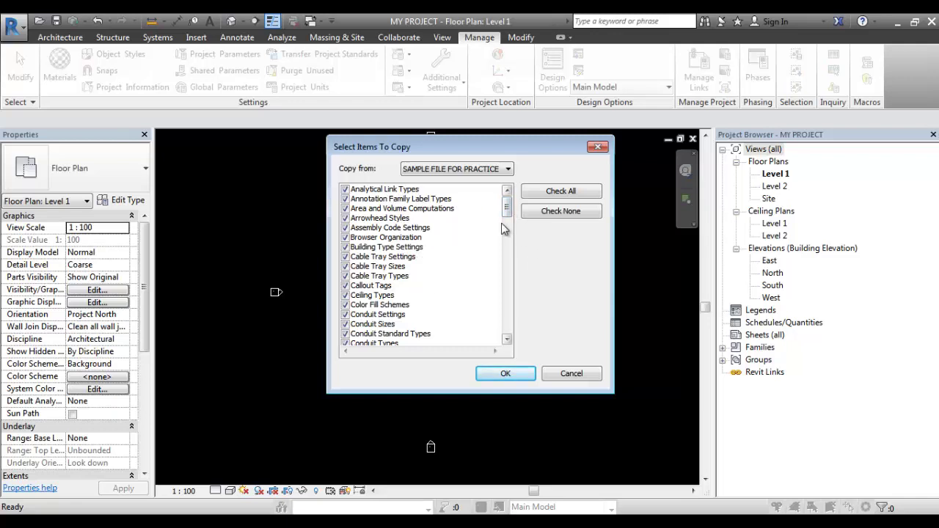
left_click_drag(508, 216, 506, 250)
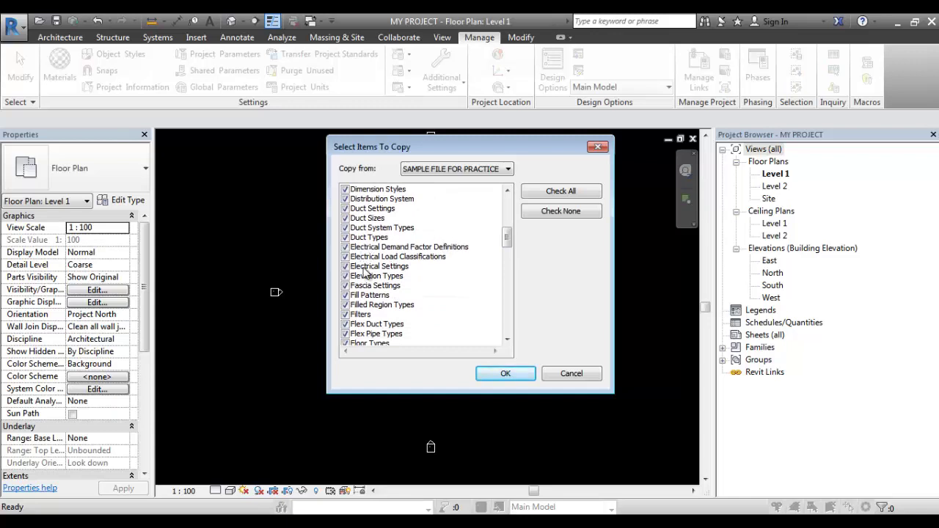
left_click_drag(506, 242, 507, 278)
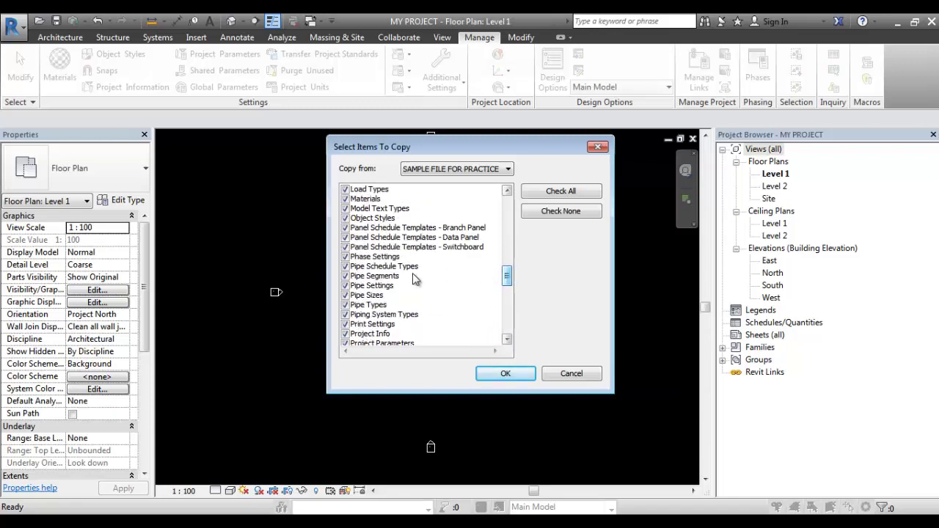
left_click(549, 214)
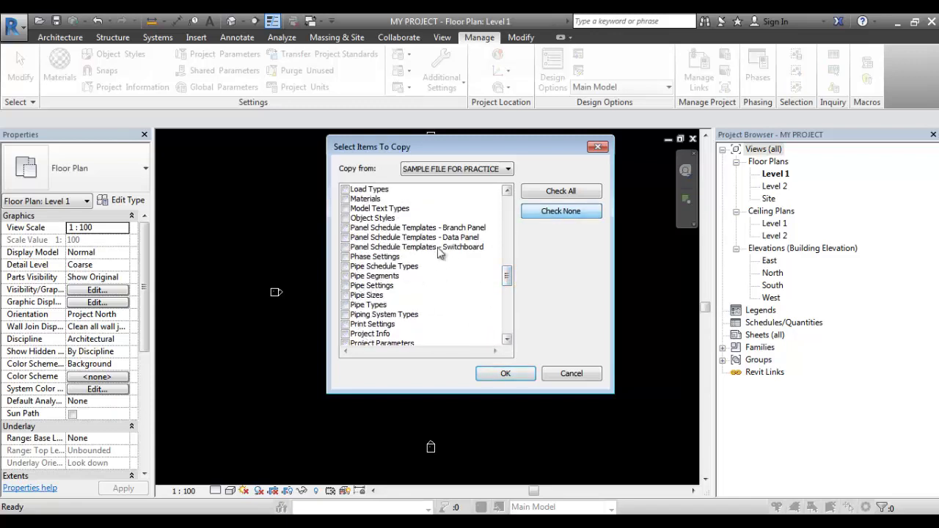
- Tick Pipe Types and Piping System Types, then cancel the transfer dialog
left_click(346, 306)
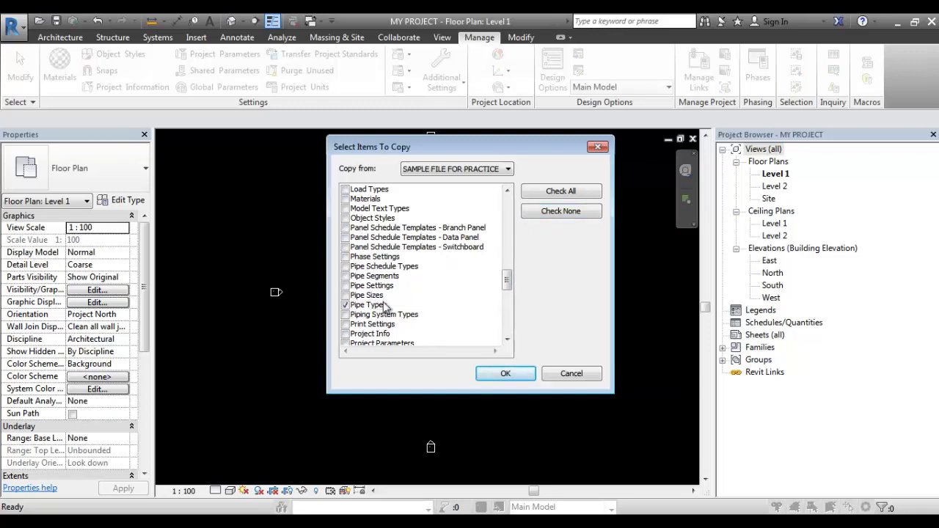
scroll(385, 297, "down", 2)
scroll(372, 296, "down", 1)
left_click(345, 256)
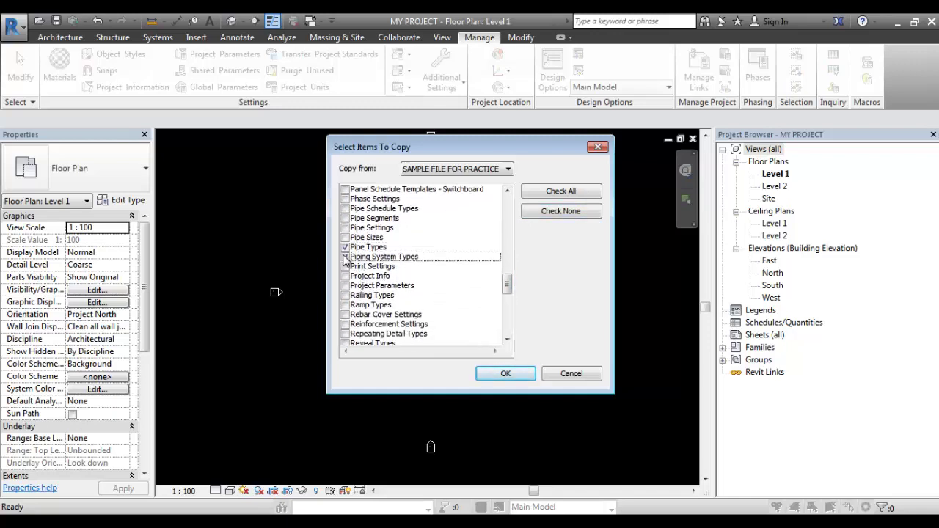
left_click(565, 375)
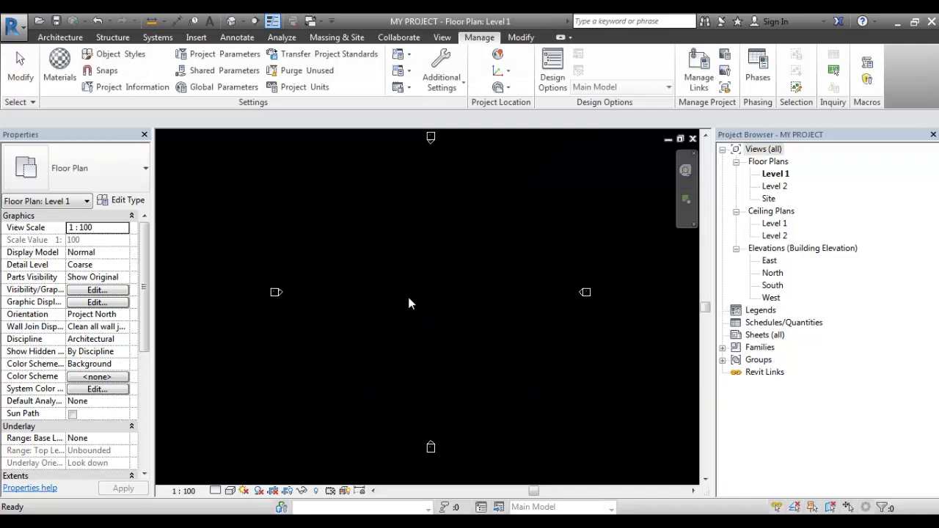
- Start the Pipe command (PI) with a 1200 mm offset
key("Escape")
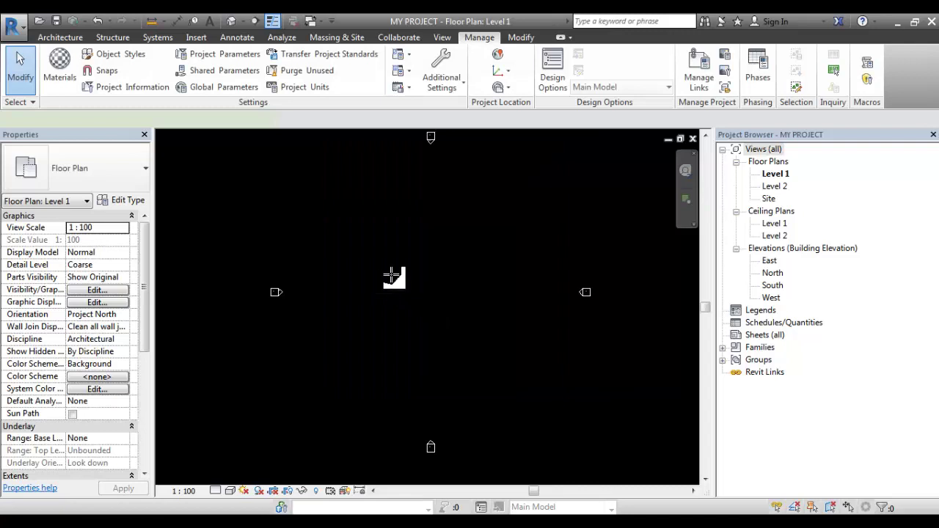
key("p")
key("i")
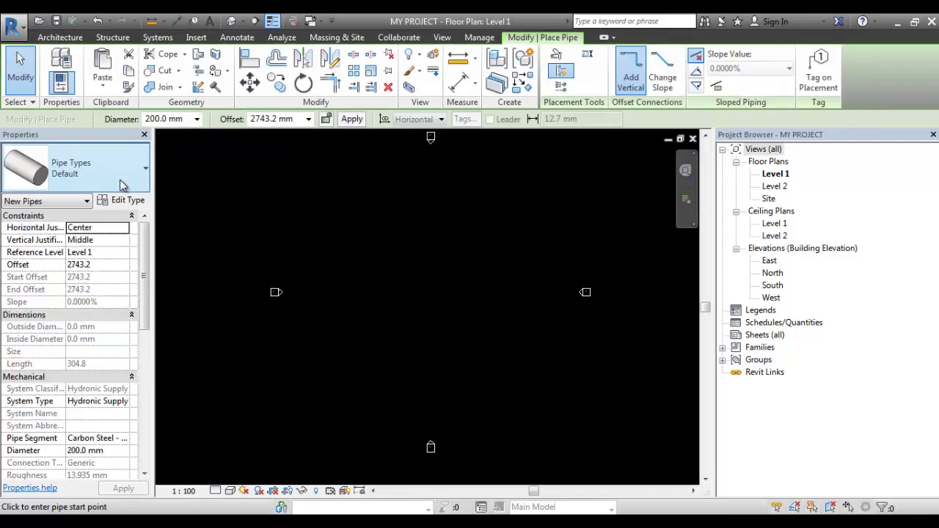
left_click(292, 120)
type("120")
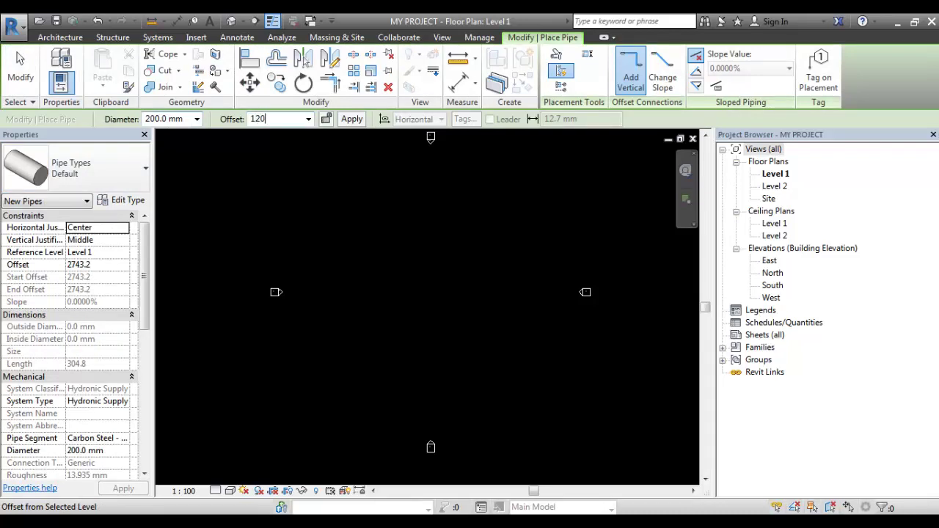
type("0")
key("Return")
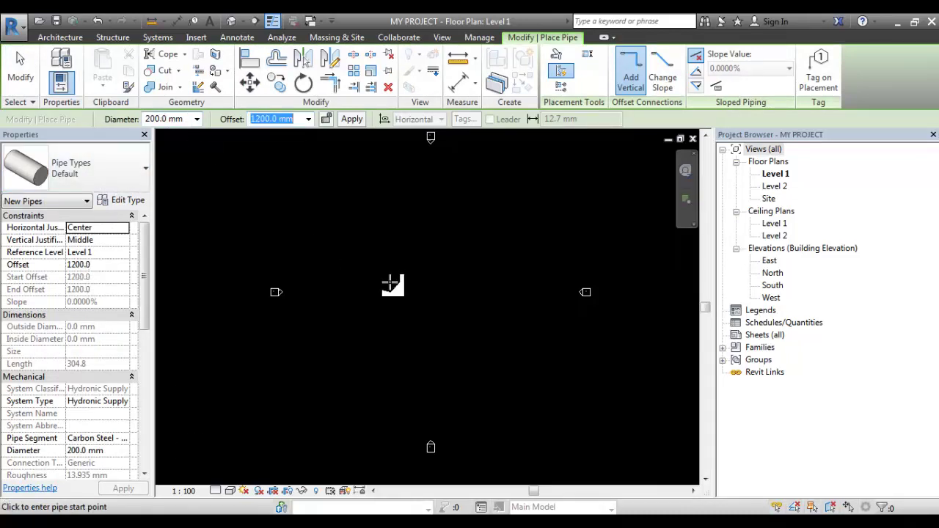
- Draw the horizontal pipe left to right at Fine detail level, skipping any vertical drop
left_click(336, 258)
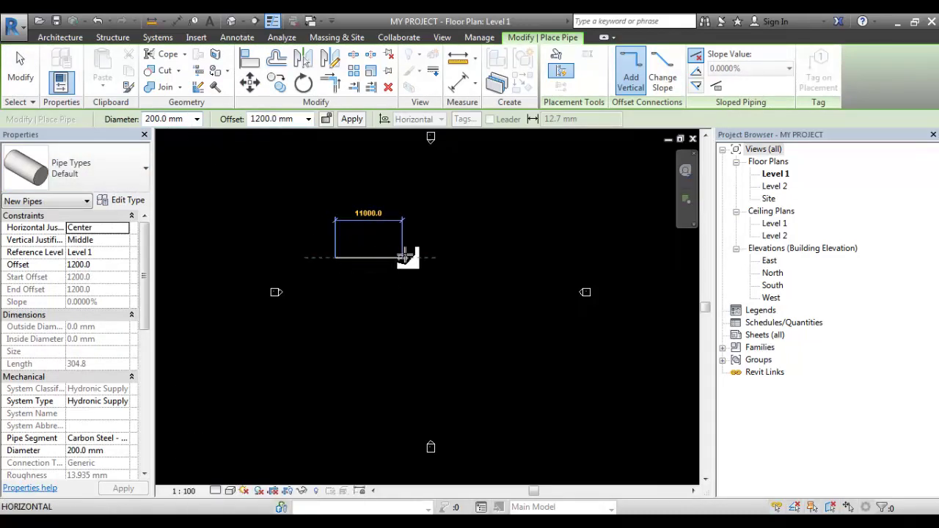
left_click(215, 491)
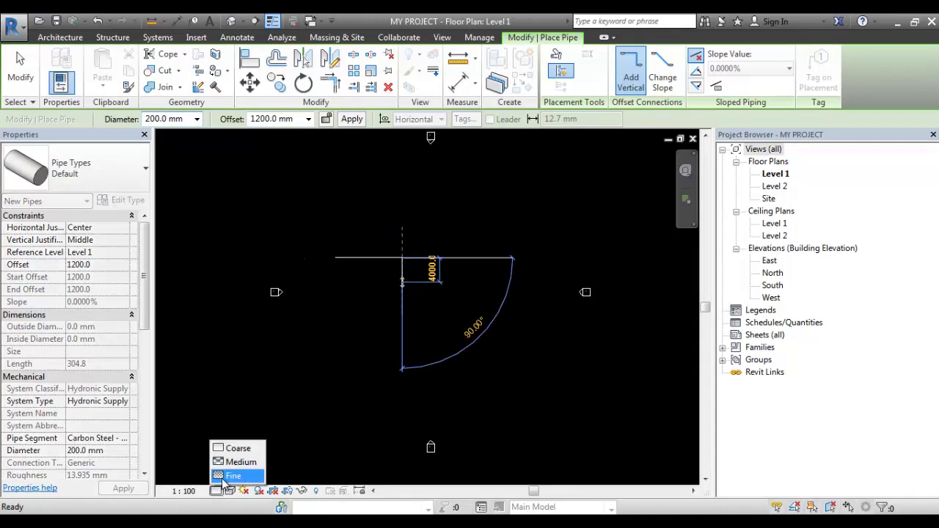
left_click(229, 476)
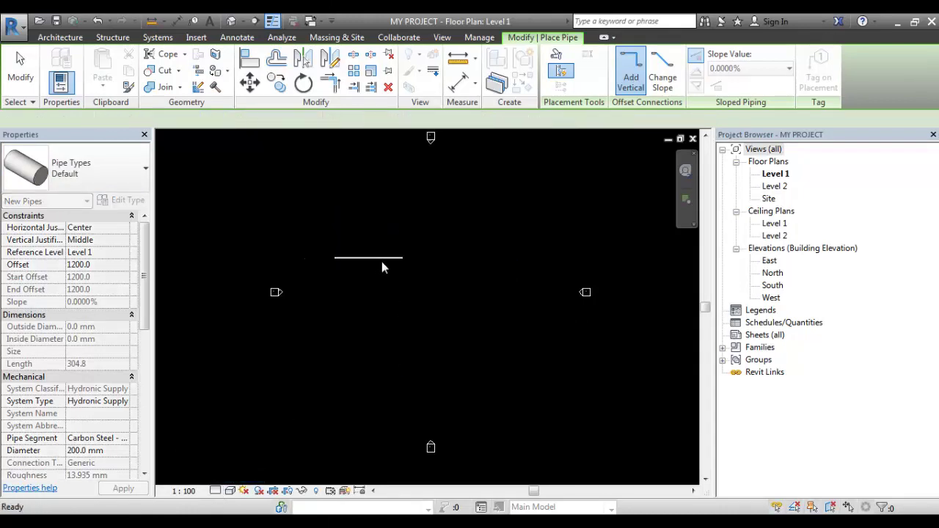
scroll(387, 260, "up", 5)
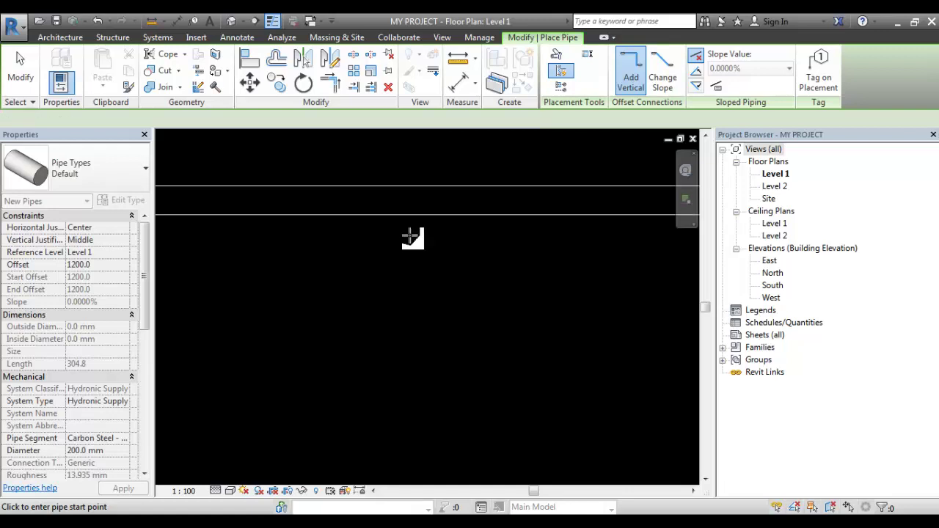
scroll(418, 231, "down", 5)
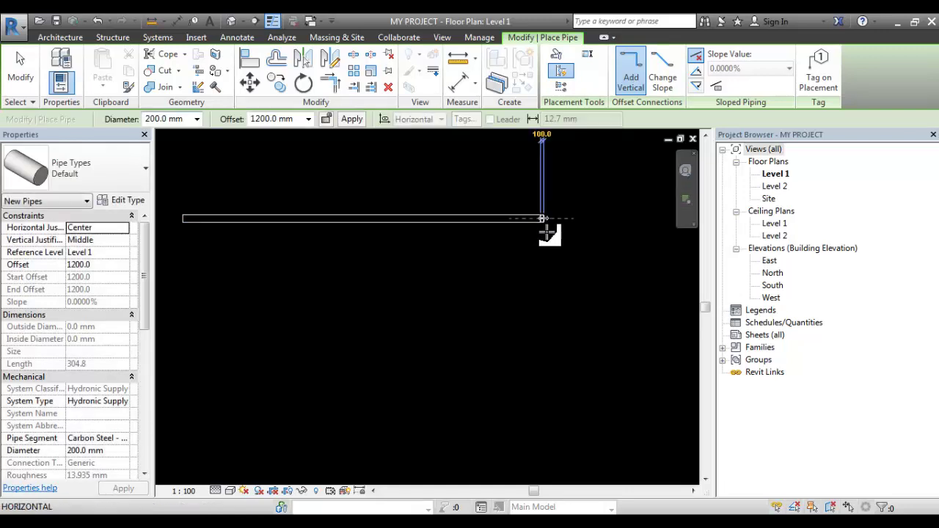
left_click(546, 232)
key("Escape")
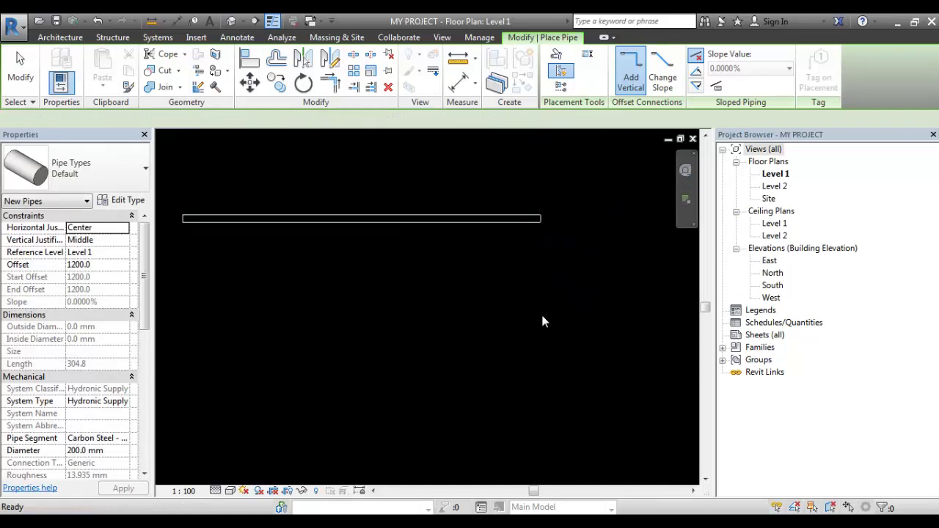
left_click(541, 218)
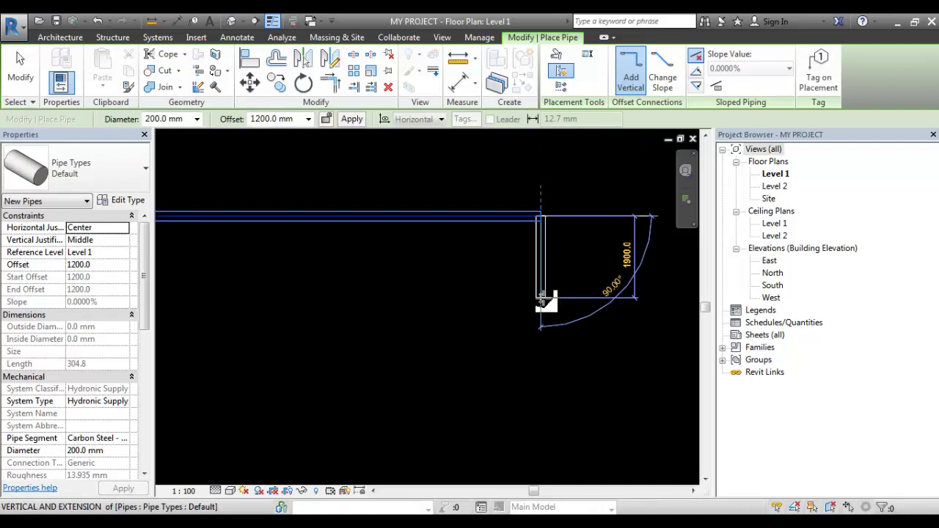
key("Escape")
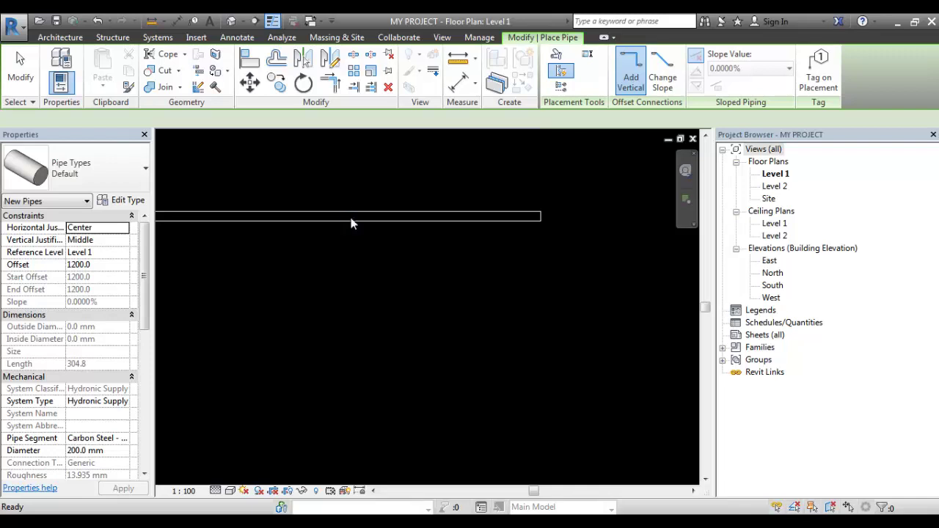
key("Escape")
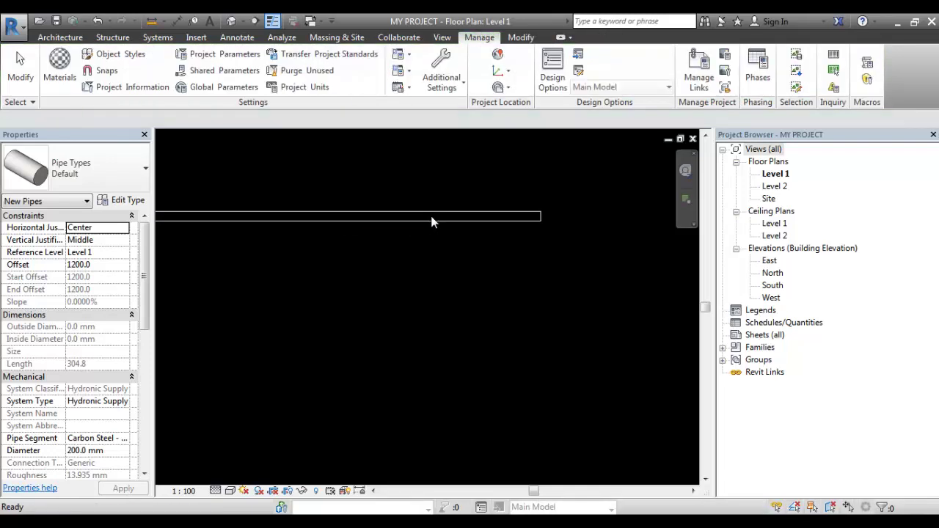
left_click_drag(434, 217, 541, 238)
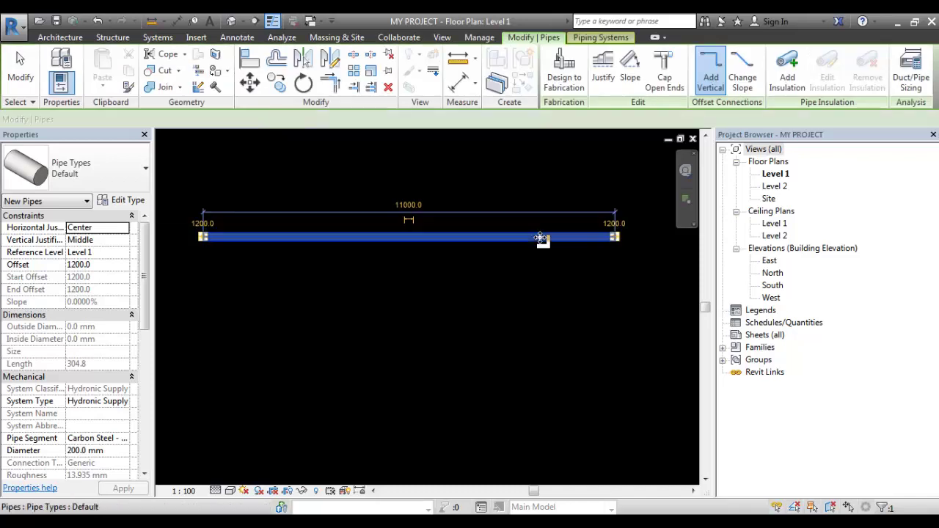
scroll(541, 239, "down", 1)
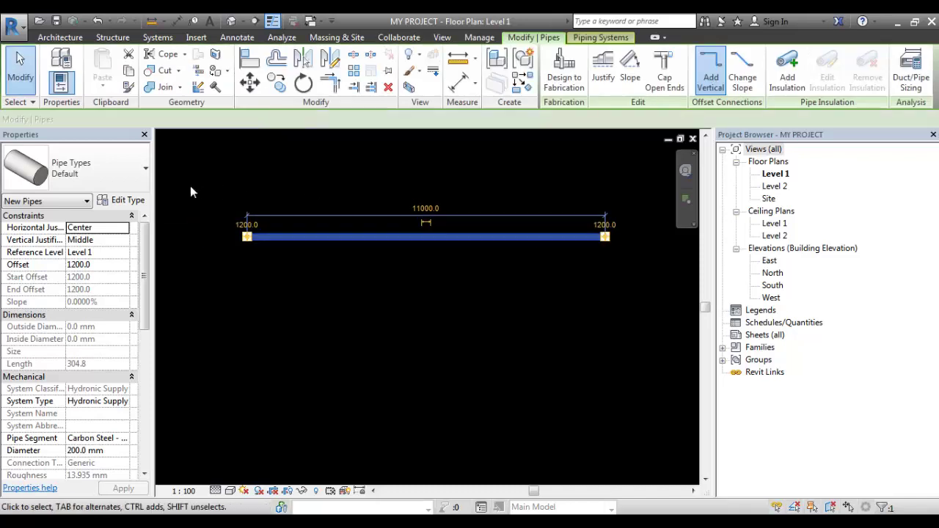
left_click(121, 201)
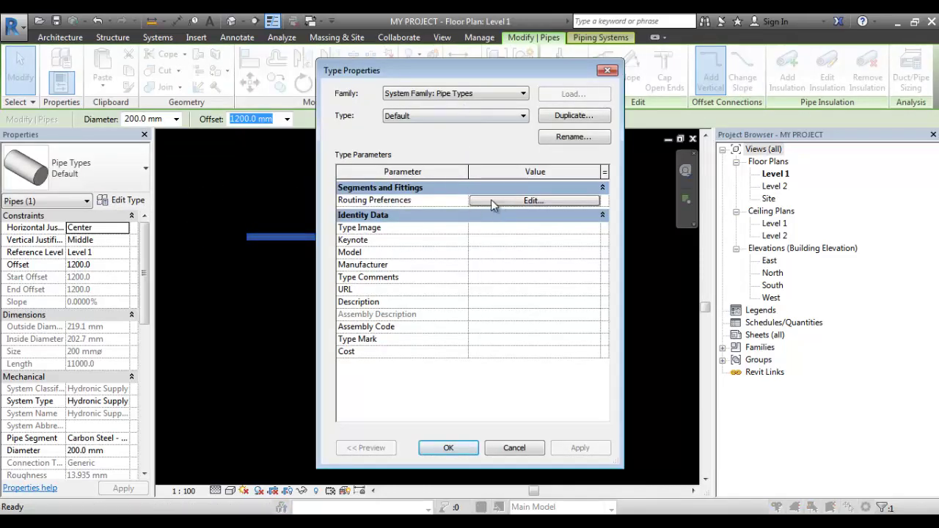
left_click(498, 201)
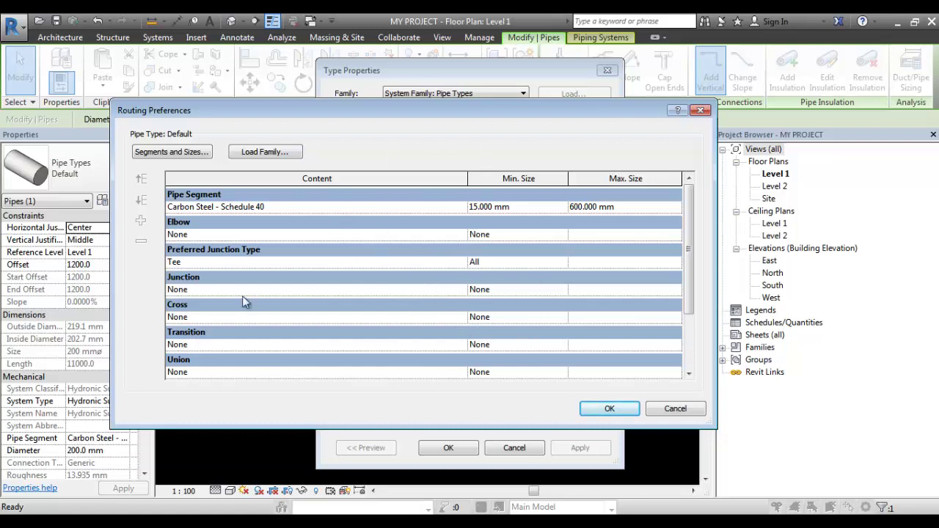
left_click(675, 409)
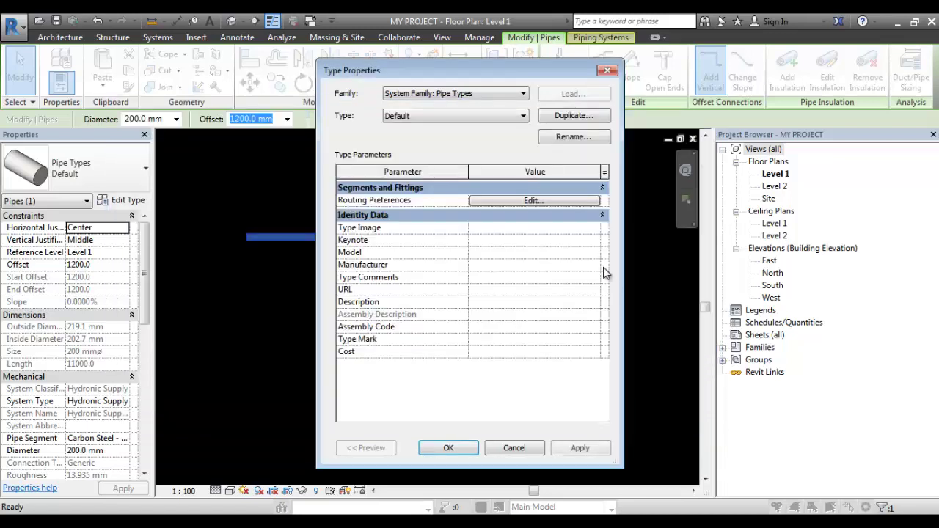
left_click(607, 70)
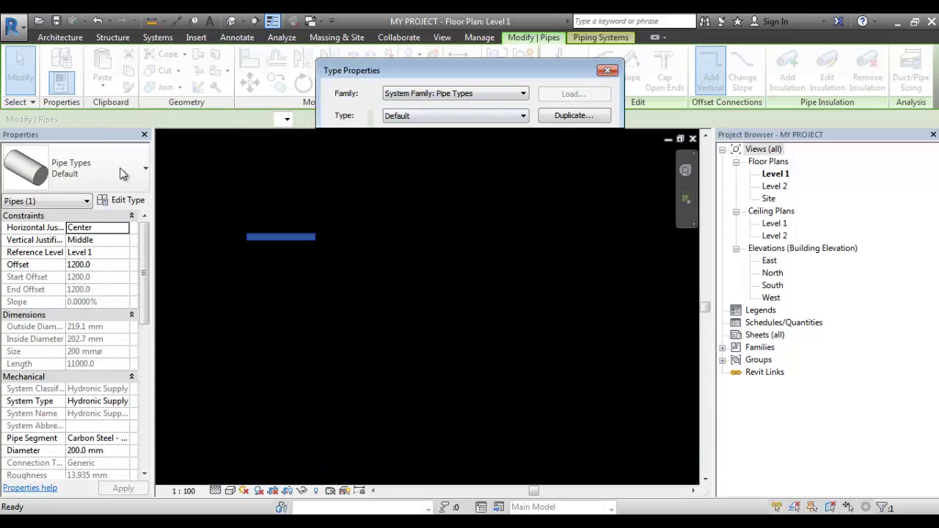
left_click(122, 173)
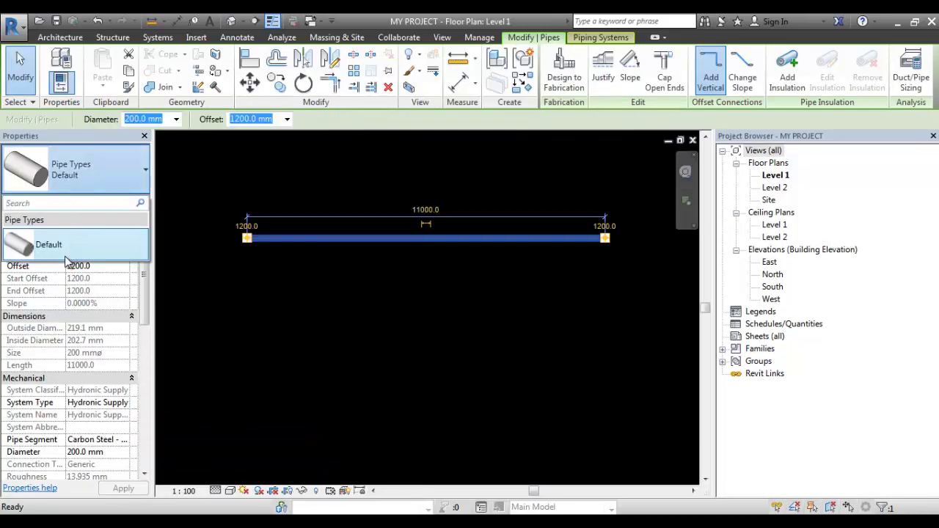
- Select the drawn pipe with a crossing box, then clear the selection
key("Escape")
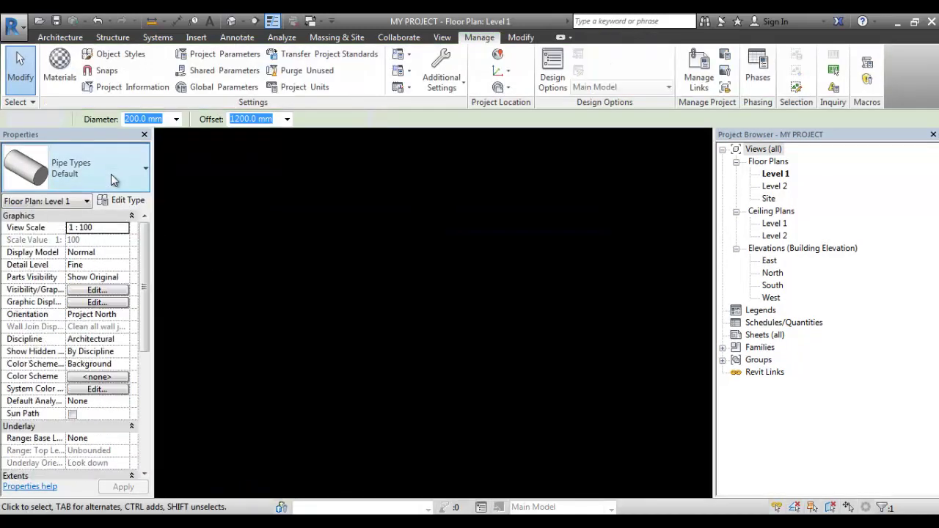
left_click(111, 174)
left_click(278, 223)
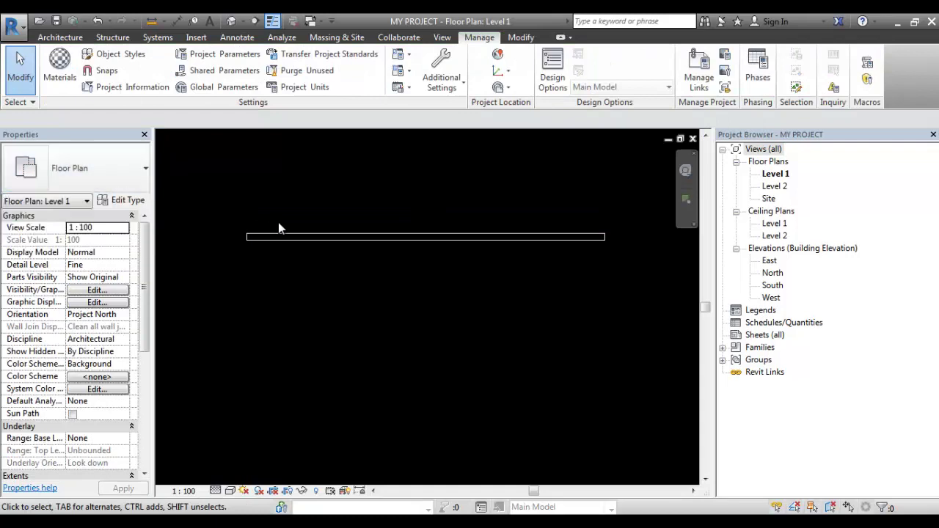
left_click_drag(664, 277, 408, 202)
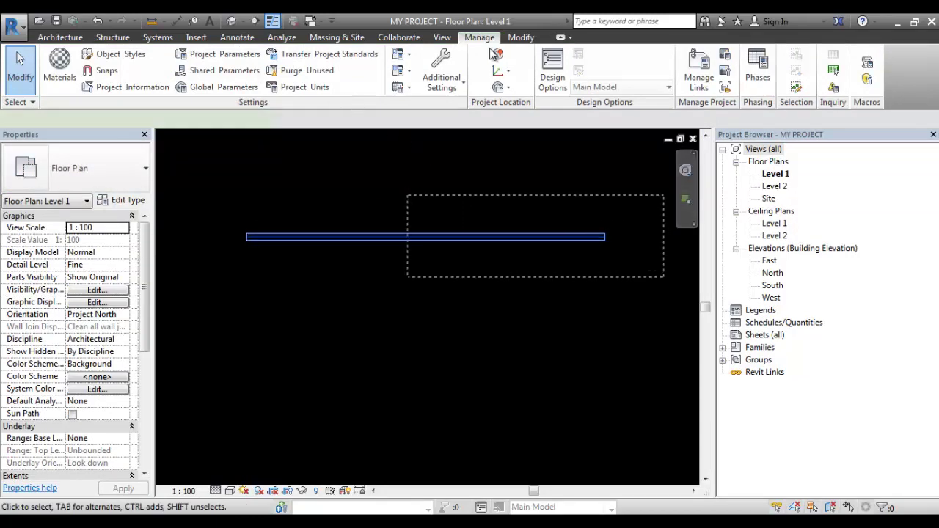
left_click_drag(494, 54, 495, 48)
key("Escape")
- In Transfer Project Standards, check only Pipe Types and Piping System Types
left_click(350, 54)
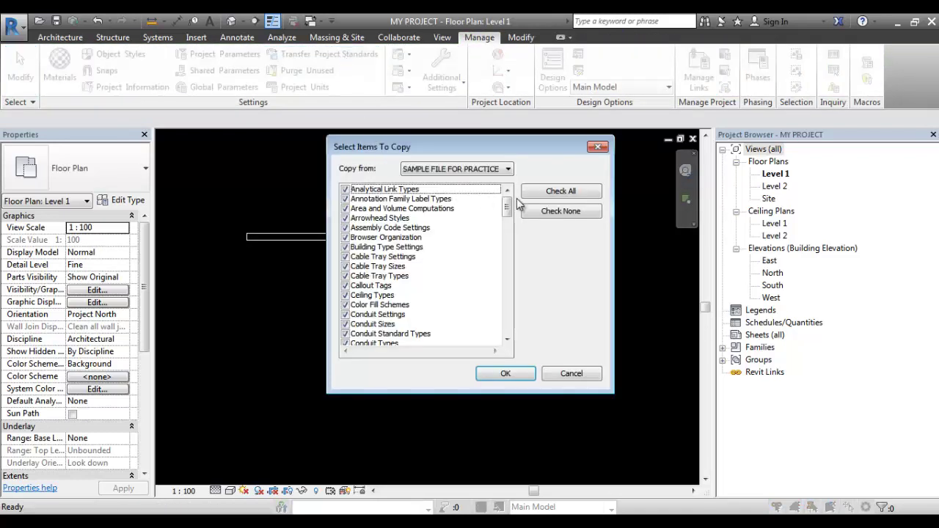
left_click(542, 212)
left_click_drag(507, 206, 506, 281)
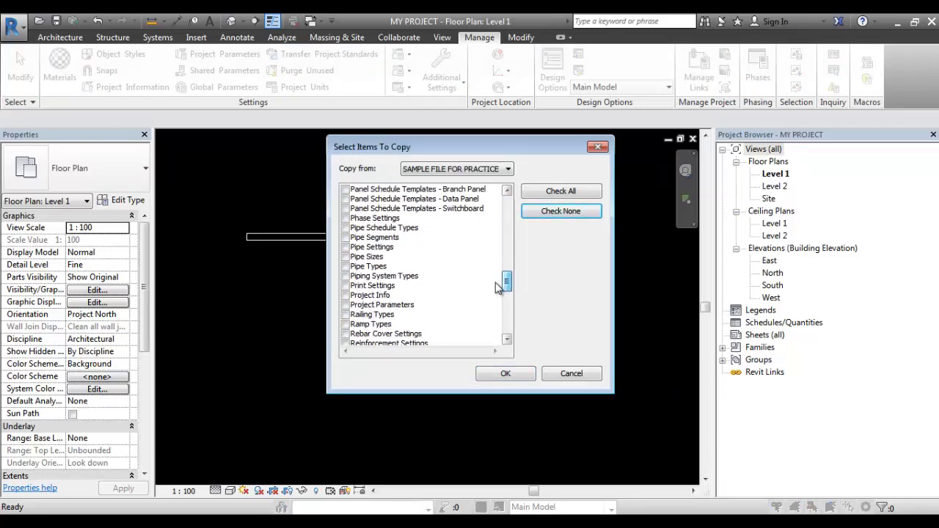
left_click(347, 268)
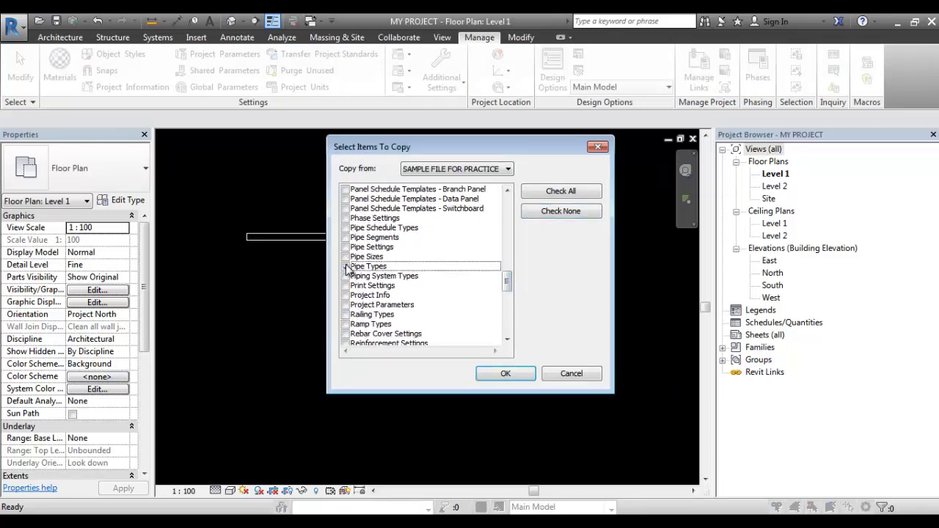
key("space")
scroll(346, 261, "down", 1)
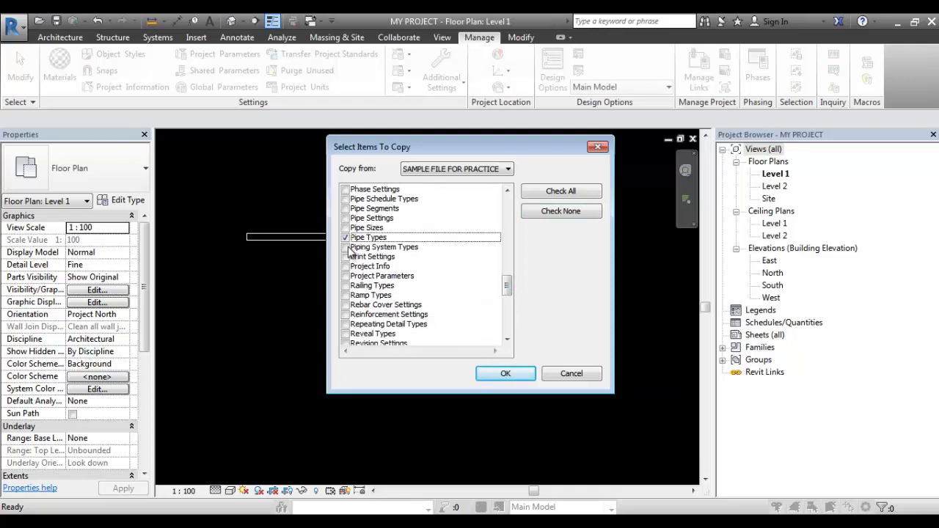
left_click(346, 247)
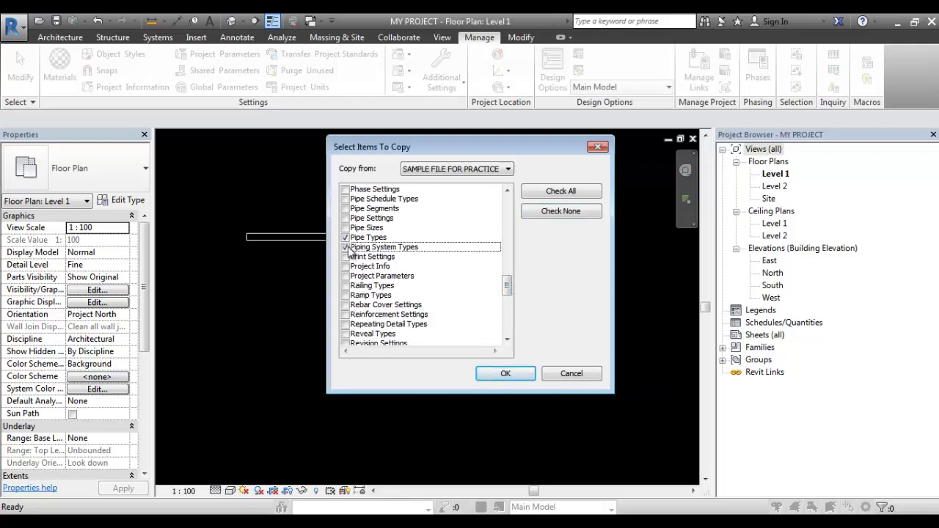
- Run the transfer, choosing New Only for the duplicate types
left_click(505, 374)
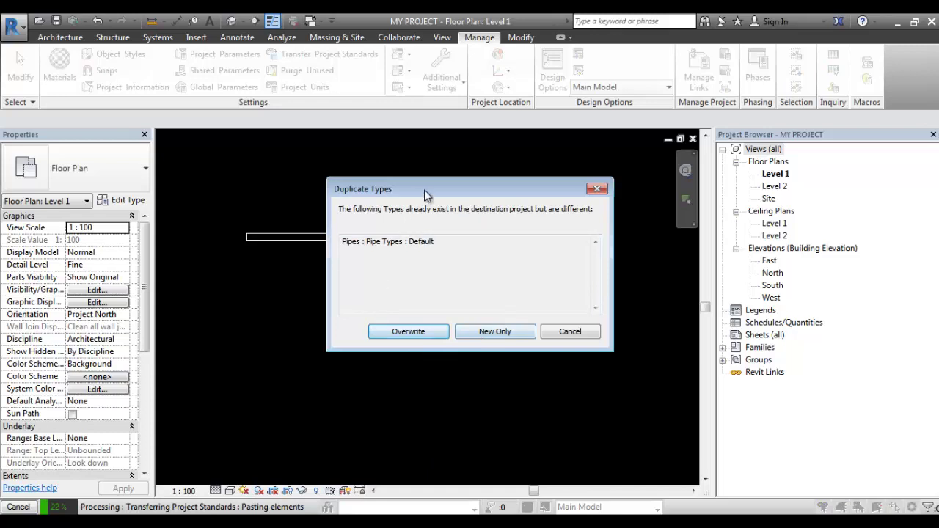
left_click_drag(425, 189, 381, 170)
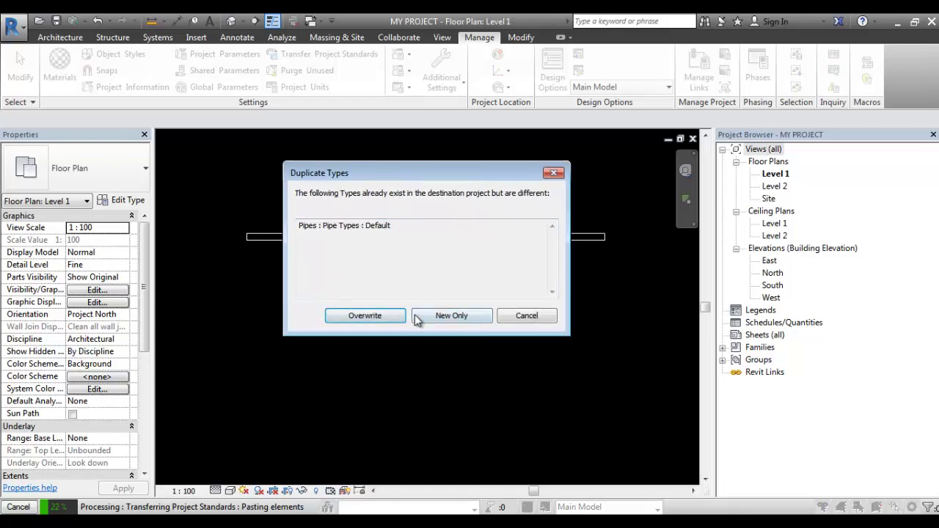
left_click(468, 317)
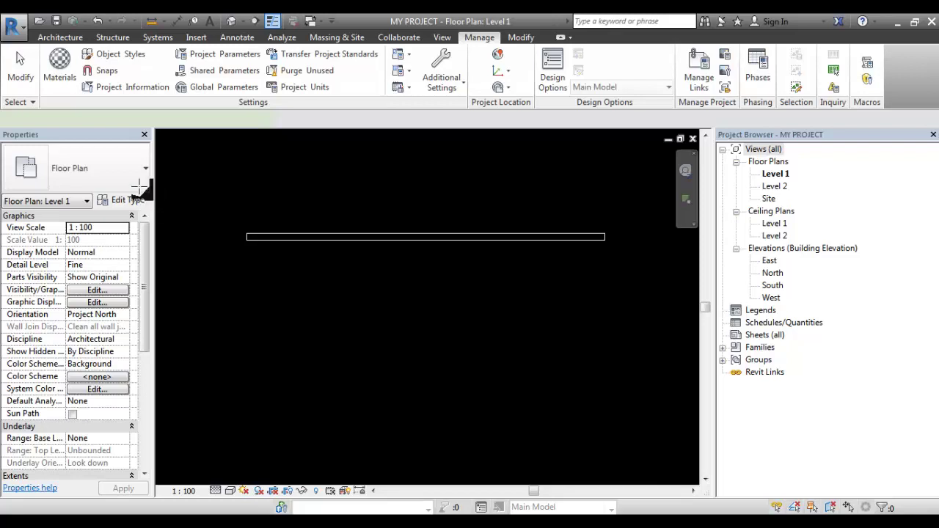
- Start Pipe (PI) and confirm FIRE PIPE appears in the type list
key("p")
key("i")
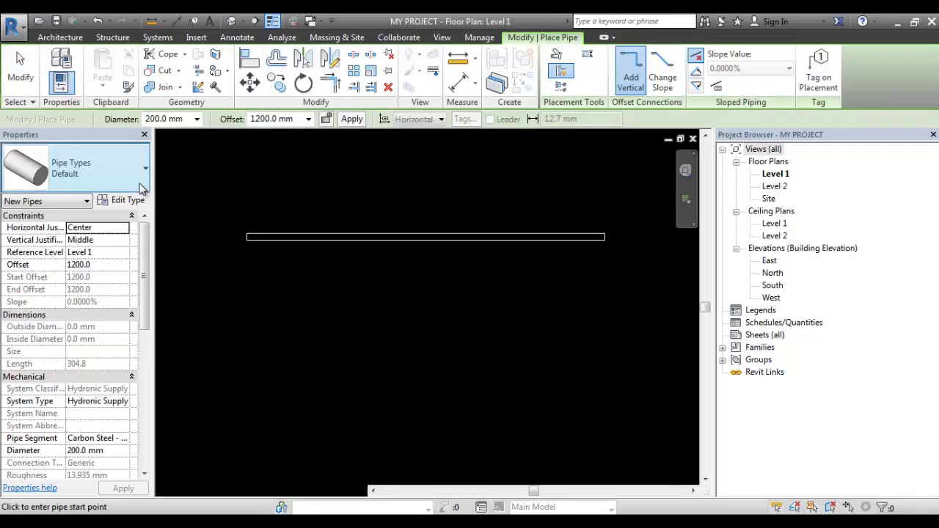
left_click(141, 188)
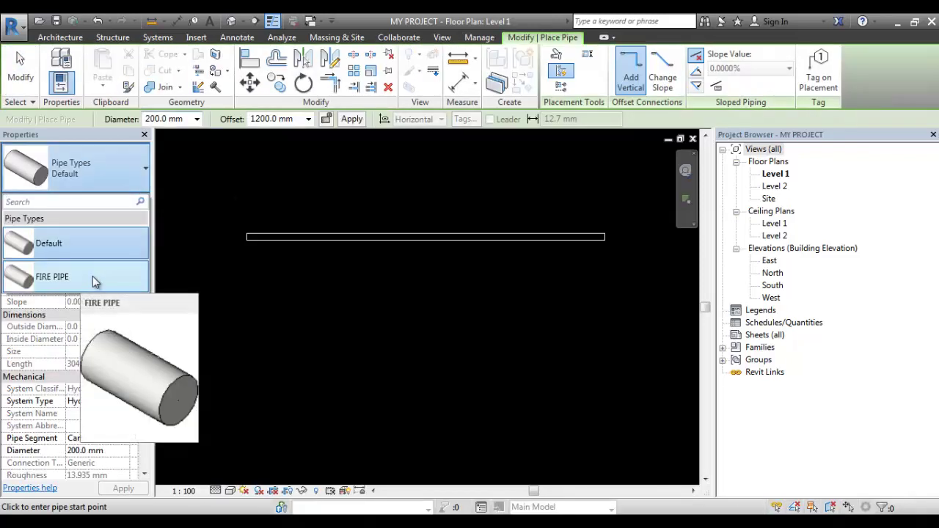
key("Escape")
- Expand Families > Piping Systems and inspect the SPRINKLER SYSTEM PIPE type properties
left_click(722, 347)
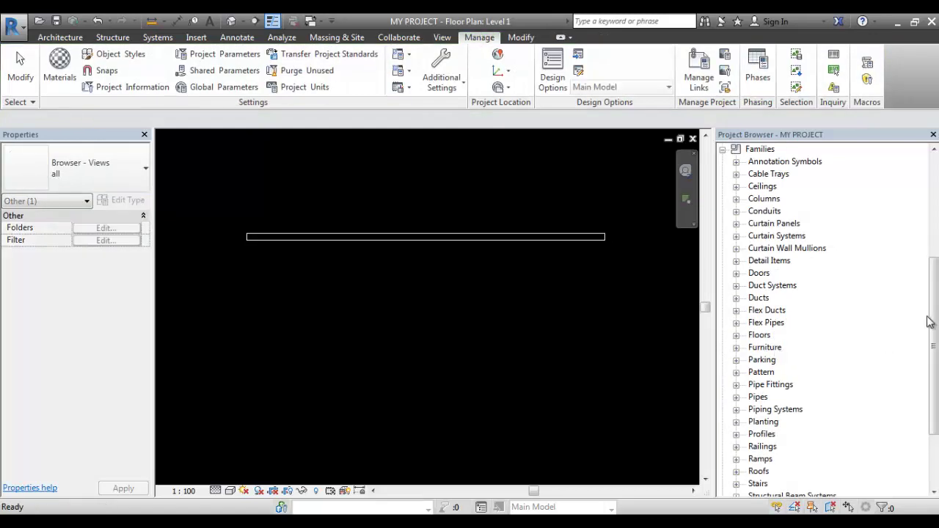
scroll(792, 331, "down", 5)
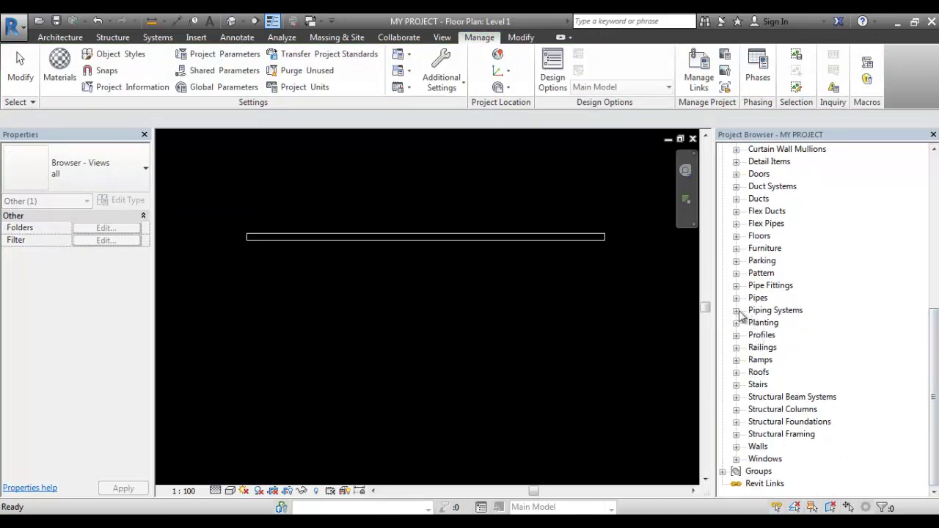
left_click(736, 310)
left_click(750, 322)
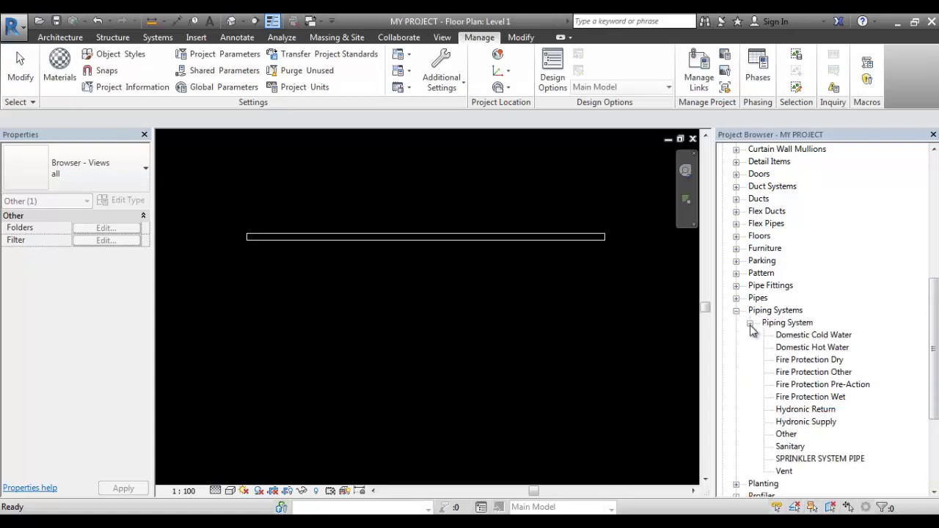
left_click(815, 459)
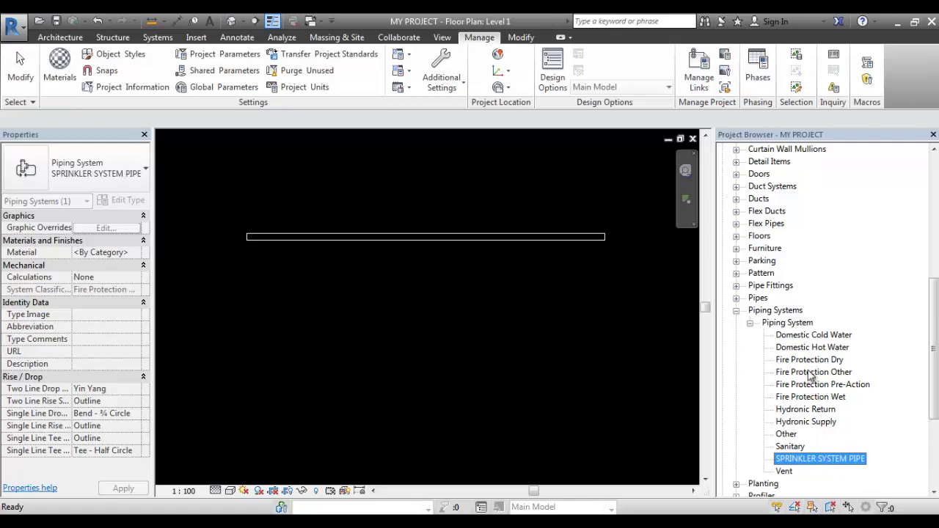
left_click(433, 273)
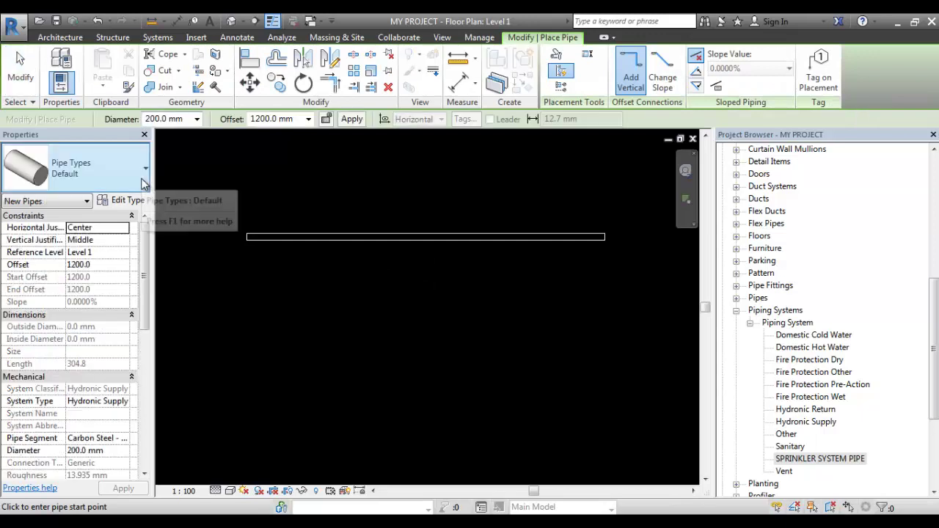
- Draw a FIRE PIPE run horizontally, down through two elbows, then horizontally again
left_click(142, 186)
left_click(81, 279)
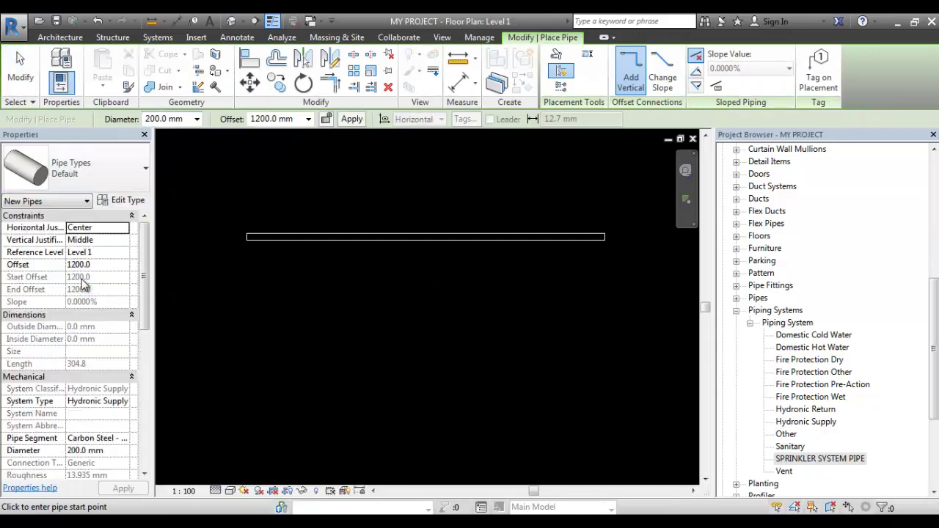
left_click(261, 280)
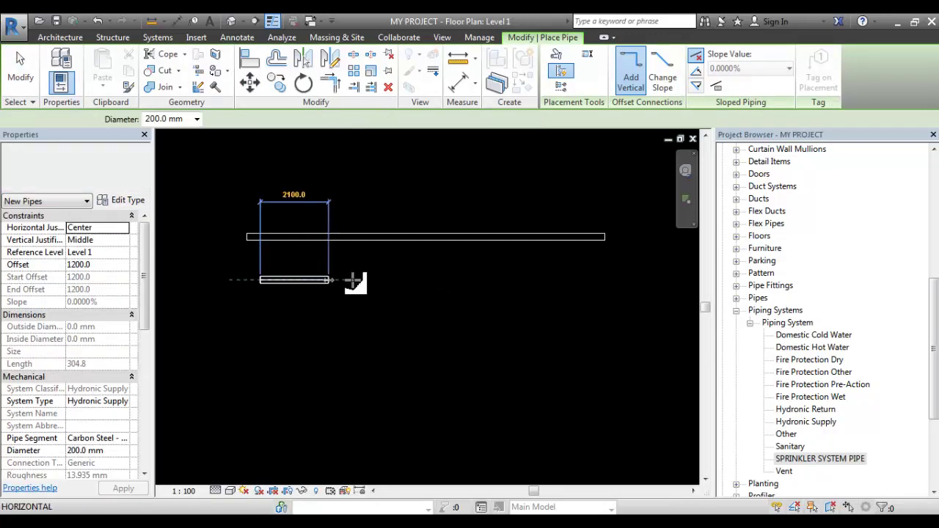
left_click(346, 336)
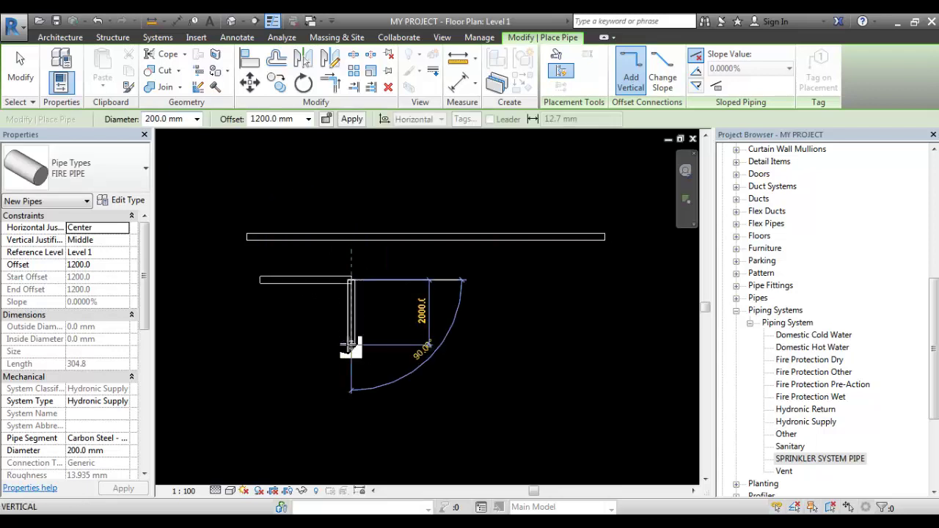
left_click(408, 345)
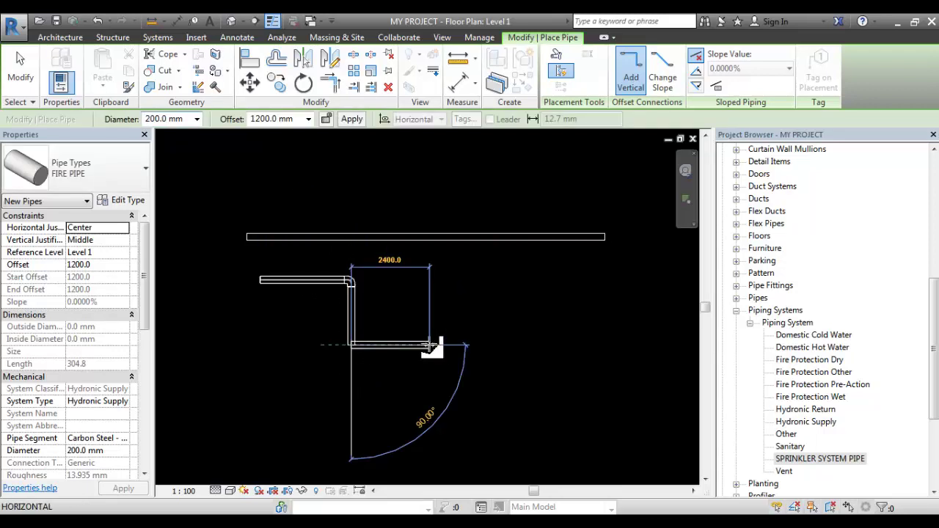
left_click(431, 345)
key("Escape")
- Pan and zoom the plan to recentre both pipe runs
scroll(355, 287, "up", 2)
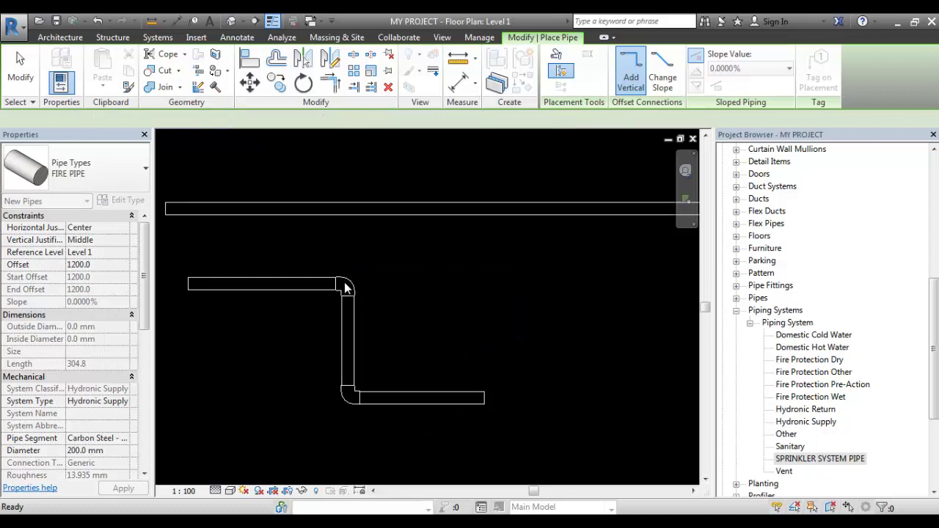
scroll(344, 280, "down", 1)
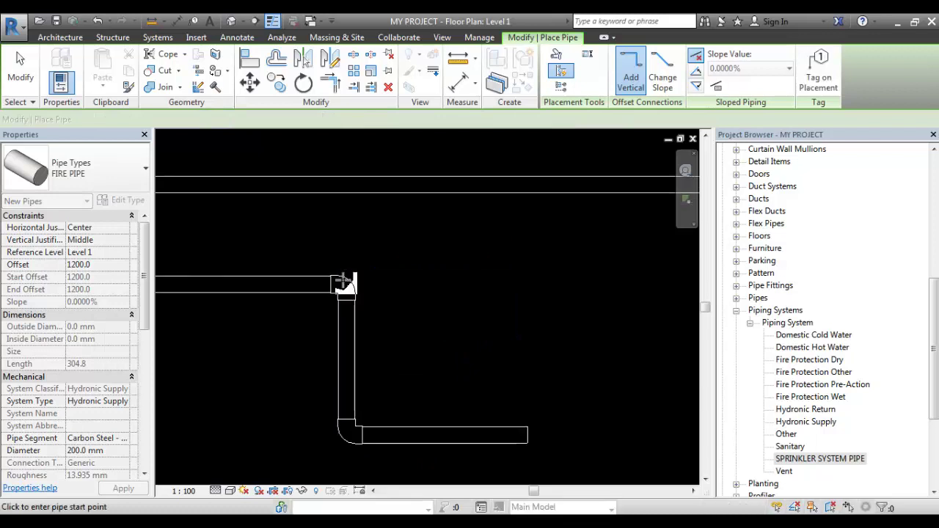
middle_click_drag(360, 277, 411, 251)
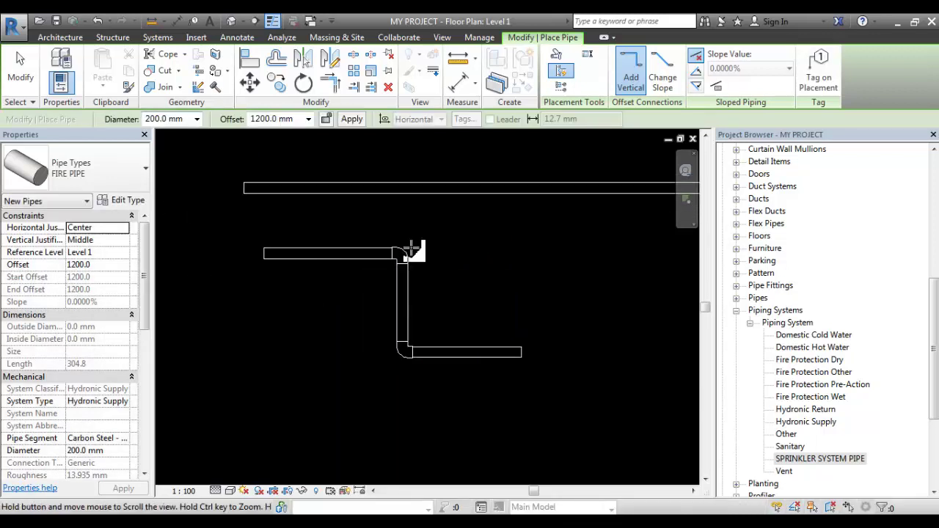
key("Escape")
scroll(406, 266, "up", 2)
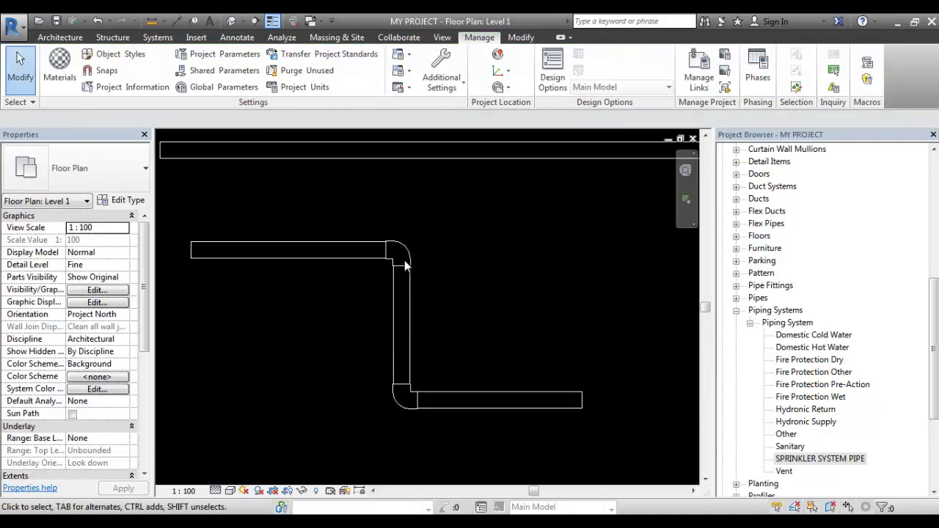
scroll(406, 265, "down", 1)
middle_click_drag(458, 283, 437, 246)
scroll(465, 214, "down", 2)
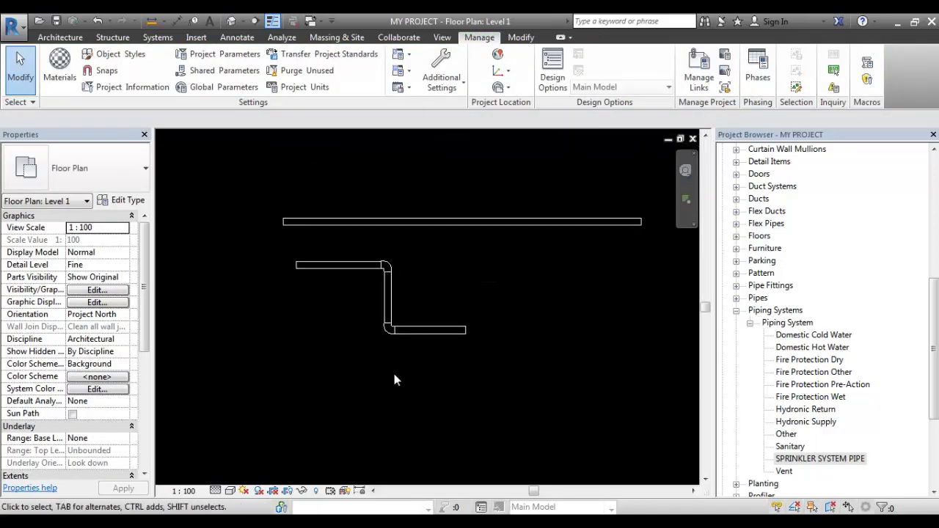